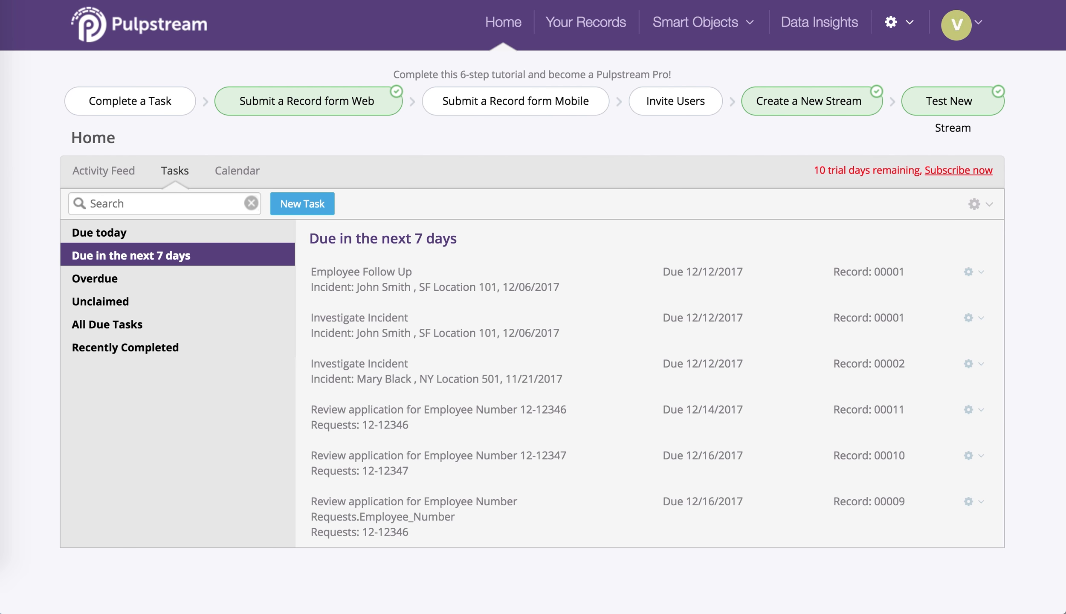
Step: Open the Leave of Absence stream from streams management and bring up the fields of its Requests data component
click(900, 28)
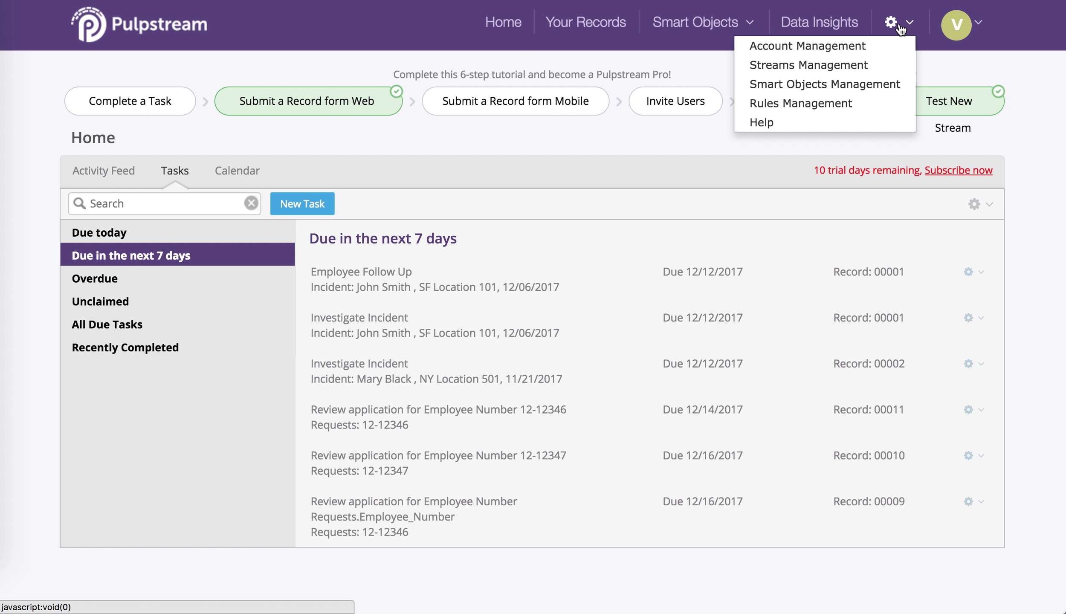
click(878, 64)
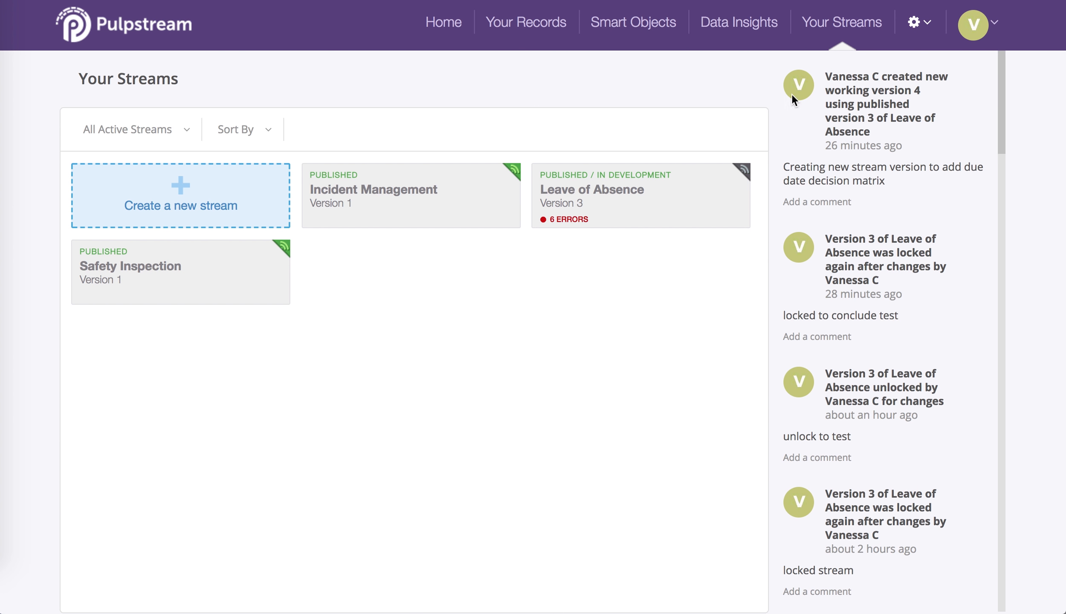
click(678, 188)
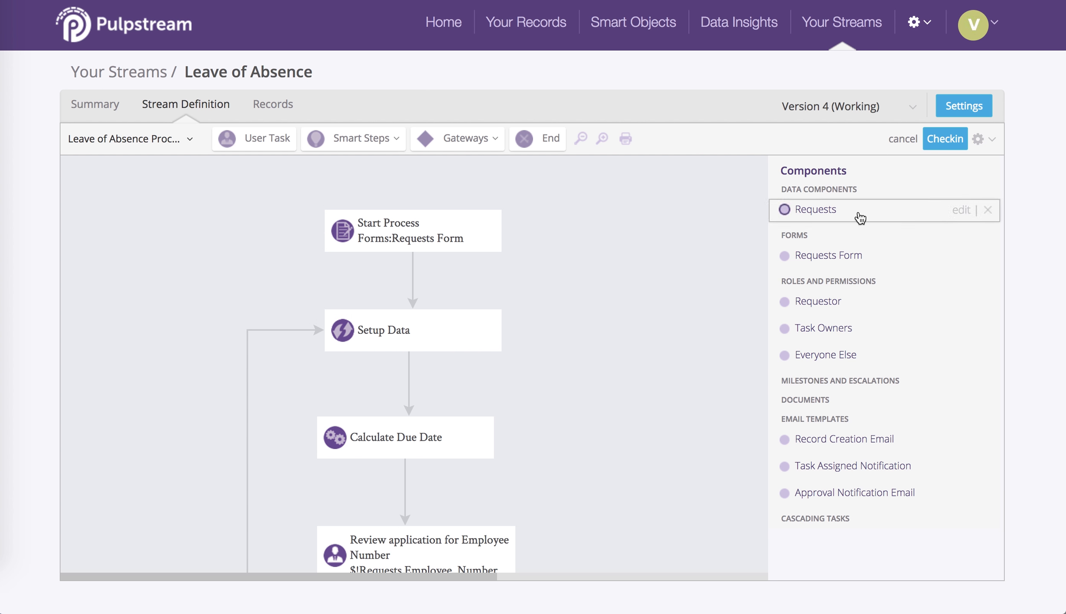
click(812, 213)
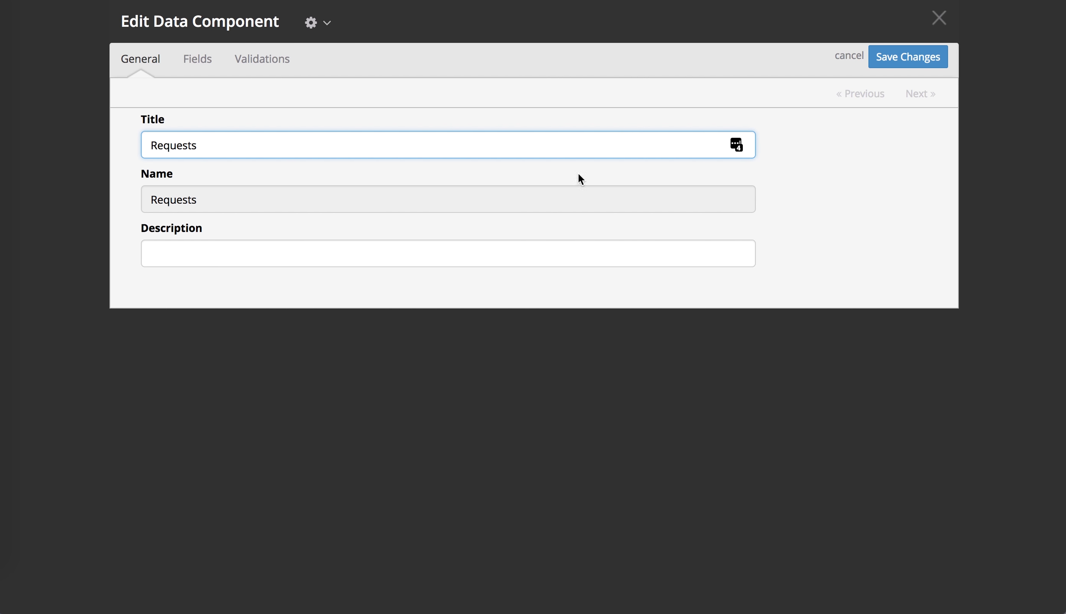
click(192, 58)
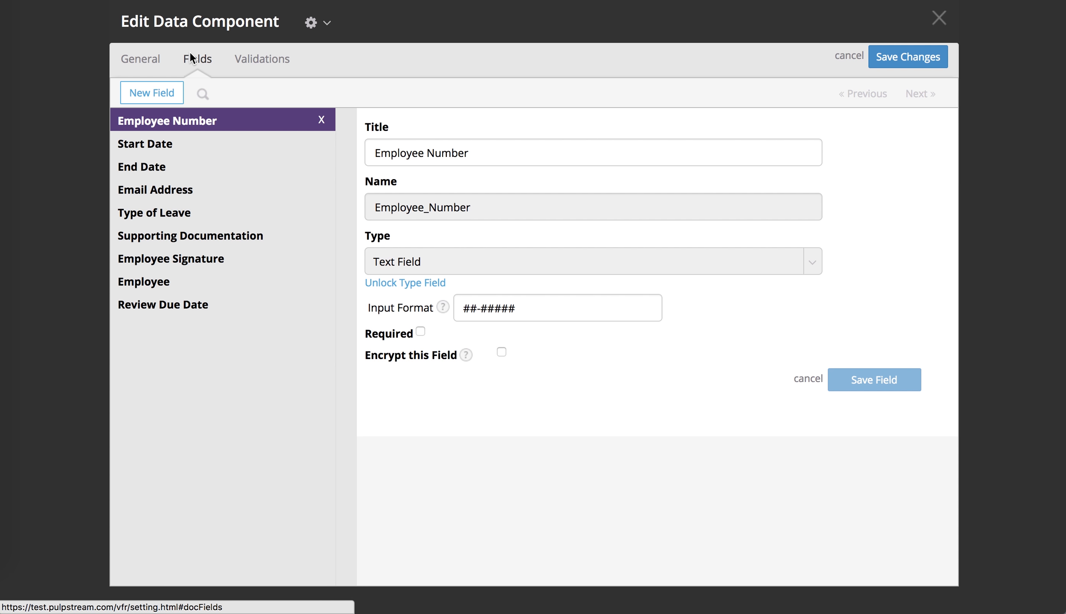
Step: Add a Number field titled "Number of Days Requested" to the Requests data component
click(165, 102)
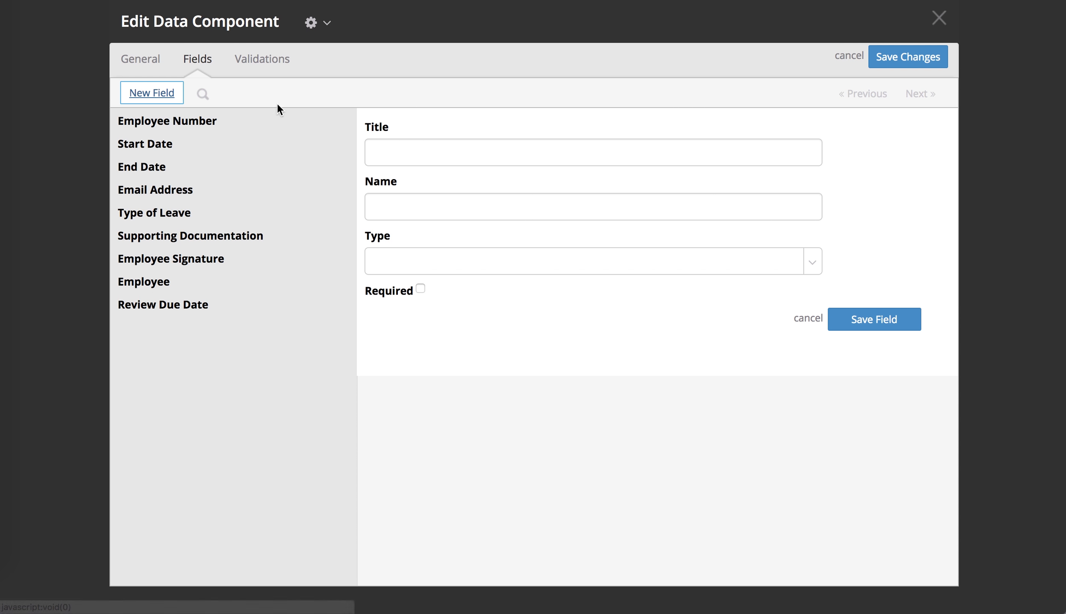
click(393, 151)
text(Number of )
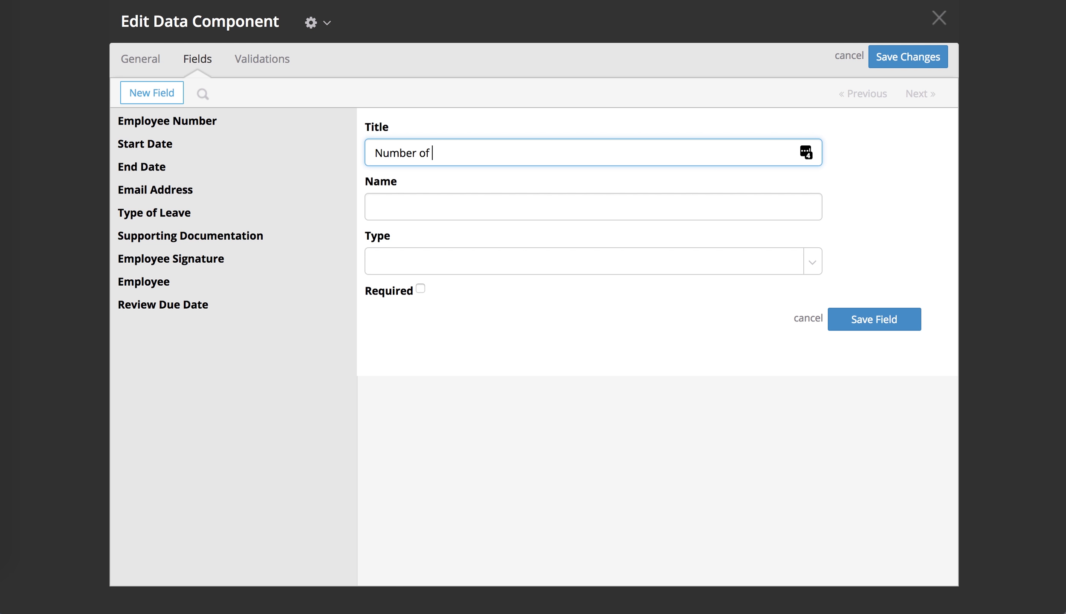
text(Days Requested)
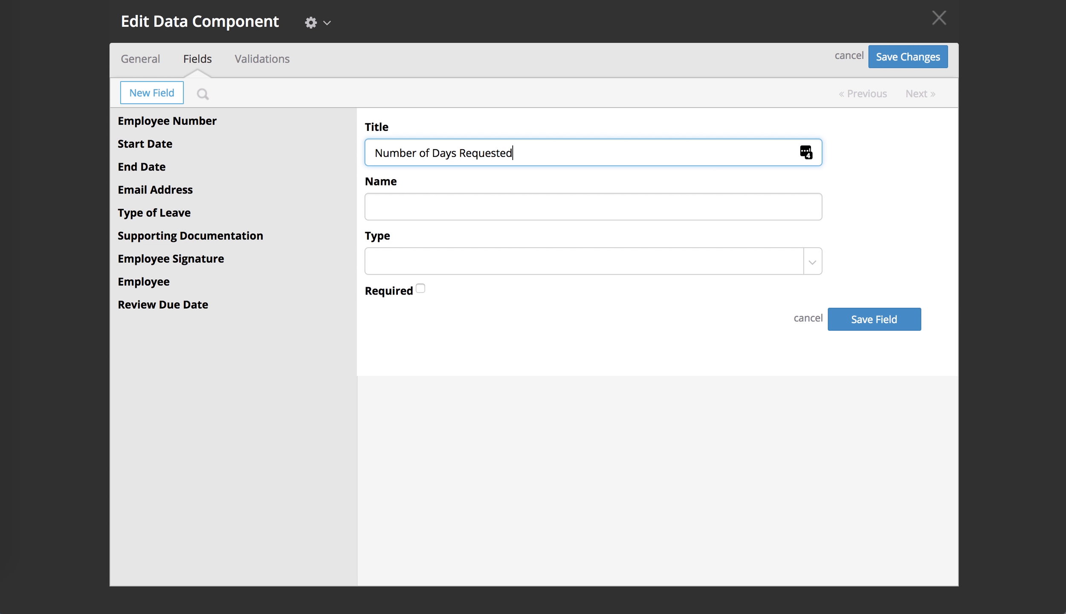
click(443, 207)
click(412, 262)
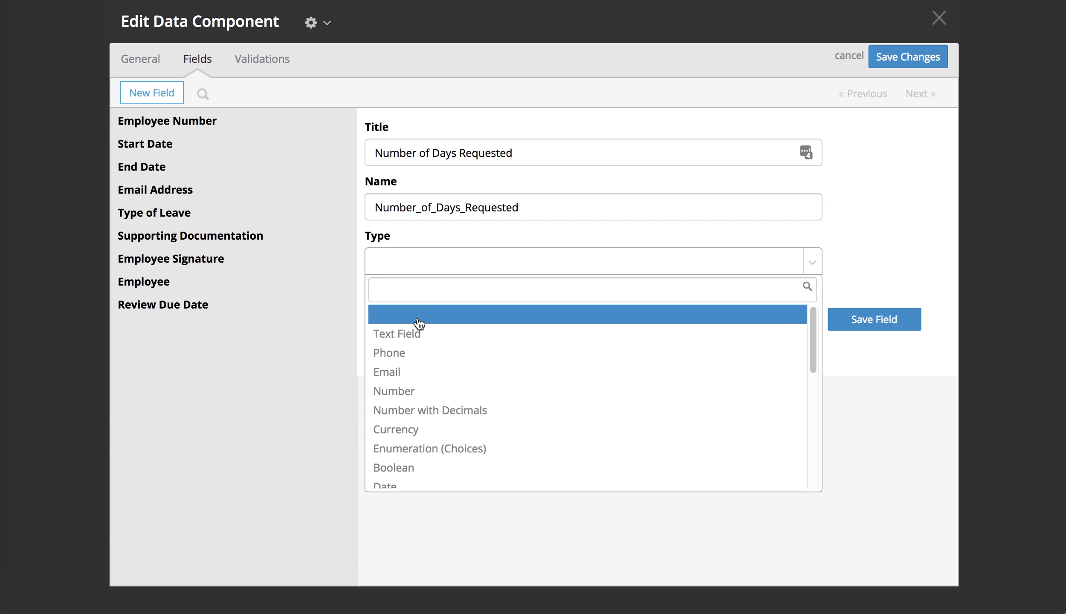
click(430, 390)
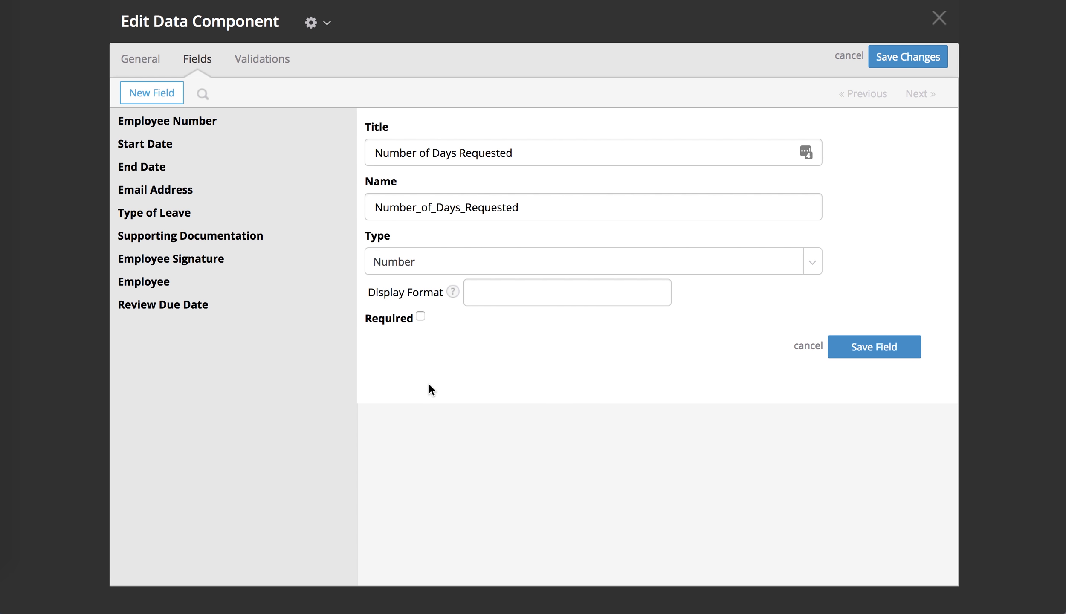
click(876, 347)
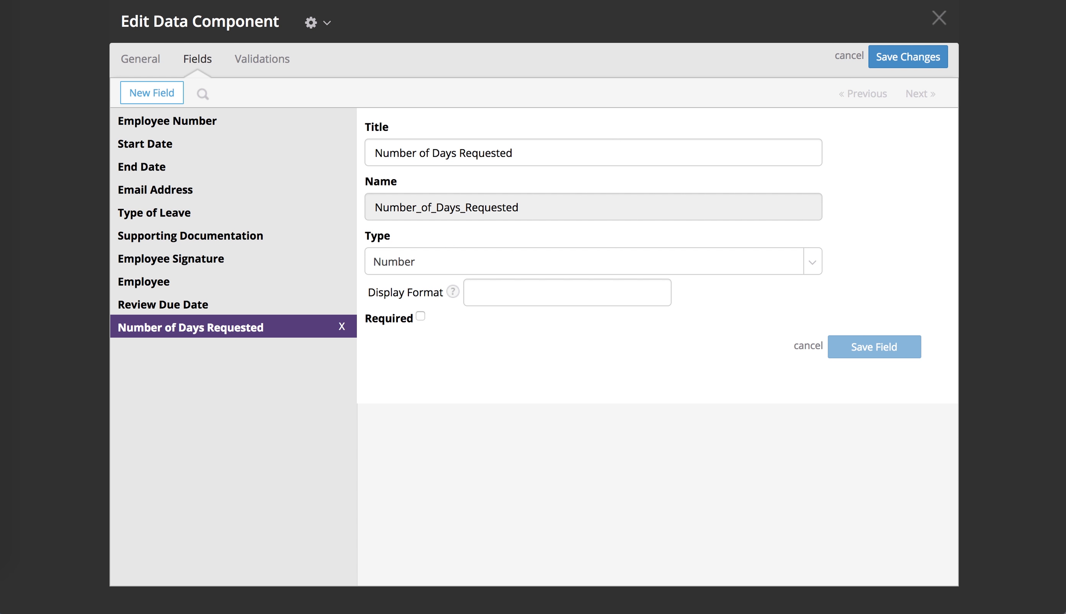
Step: Add a Boolean field titled "Exceeds Accrual" and save the changes to the Requests data component
click(150, 103)
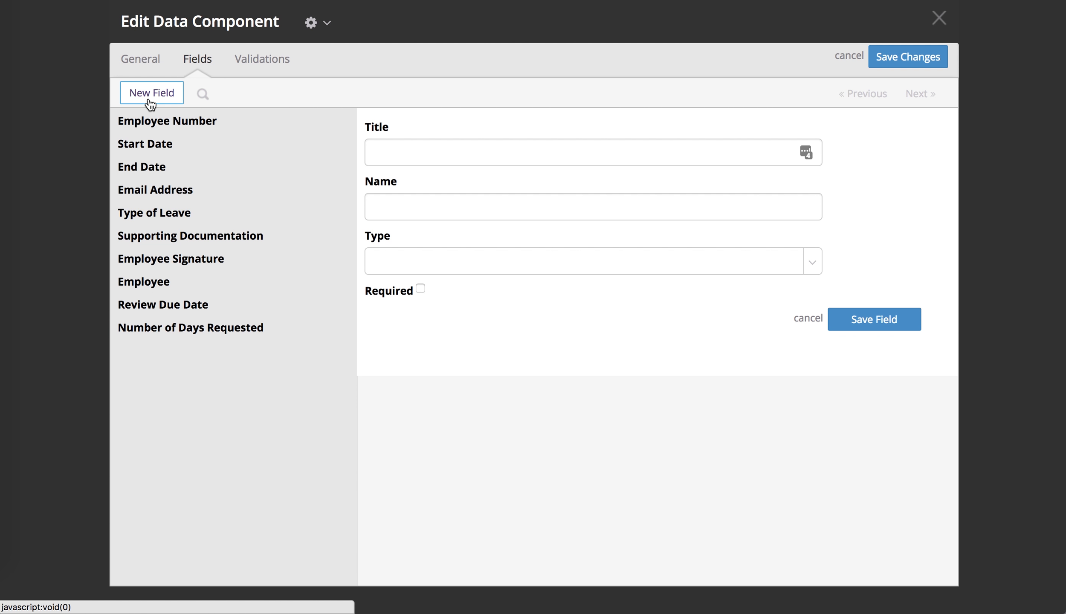
text(Excee)
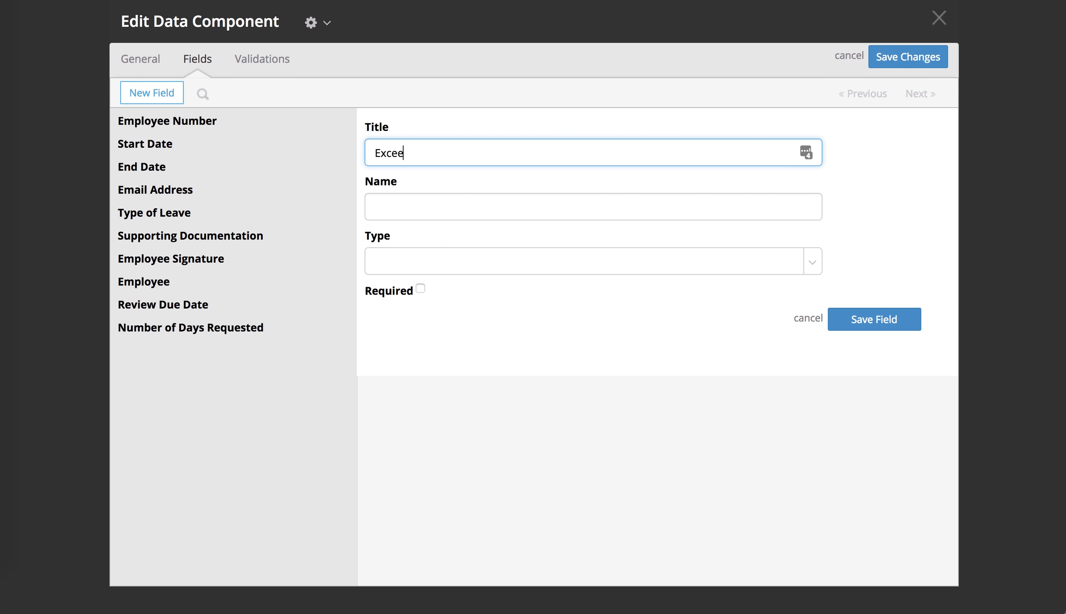
text(ds Accrual)
click(459, 272)
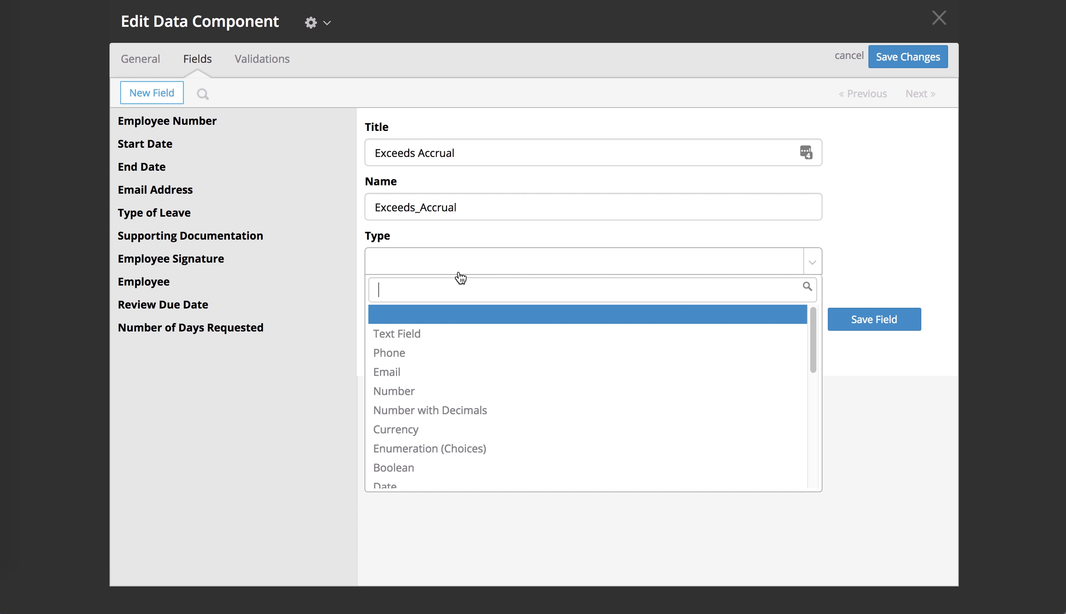
click(448, 468)
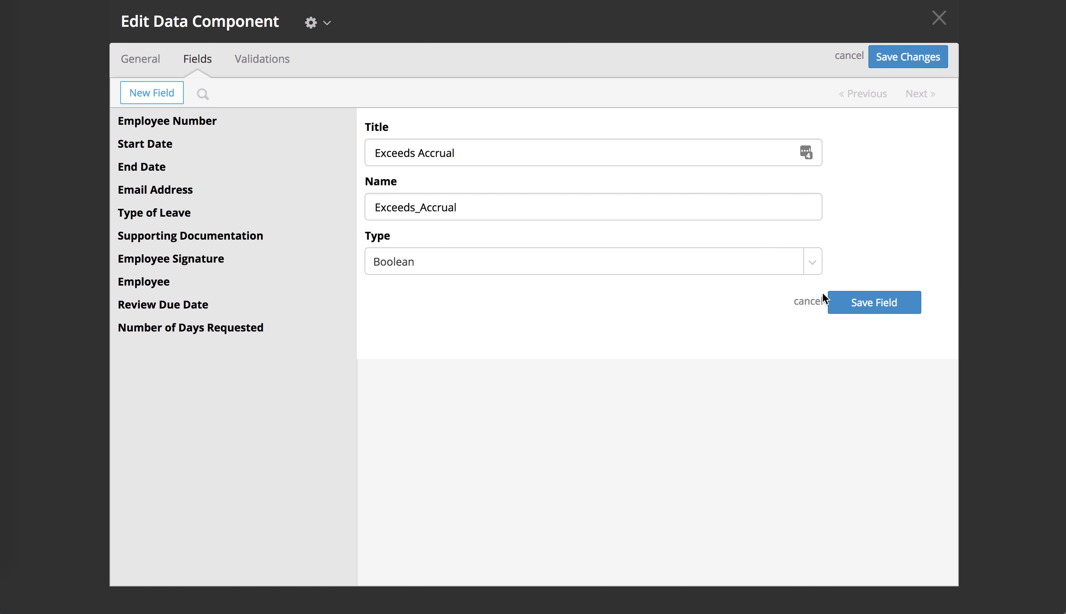
click(854, 310)
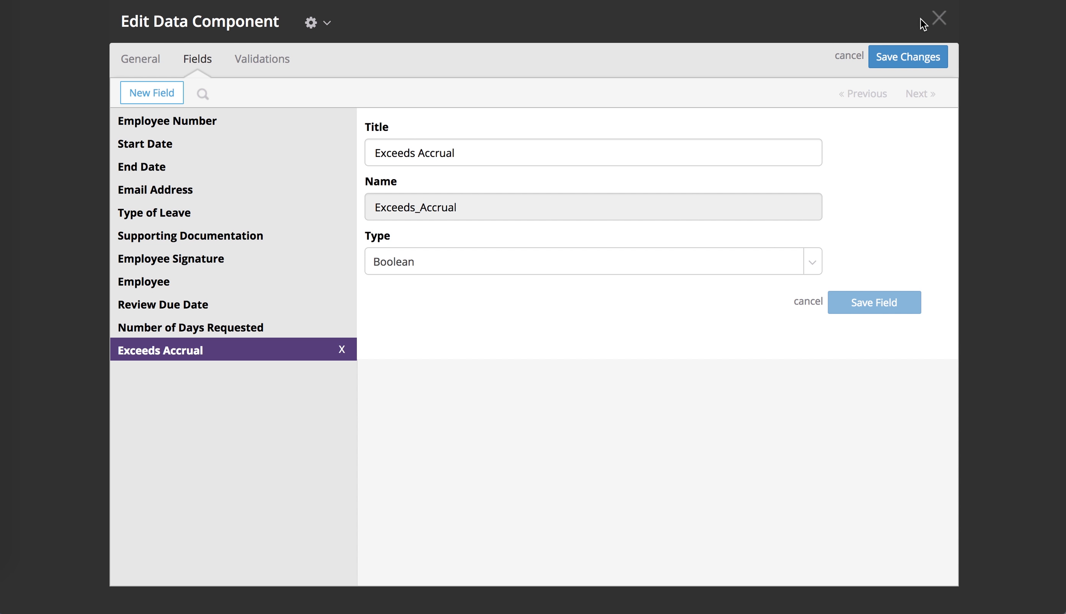
click(917, 51)
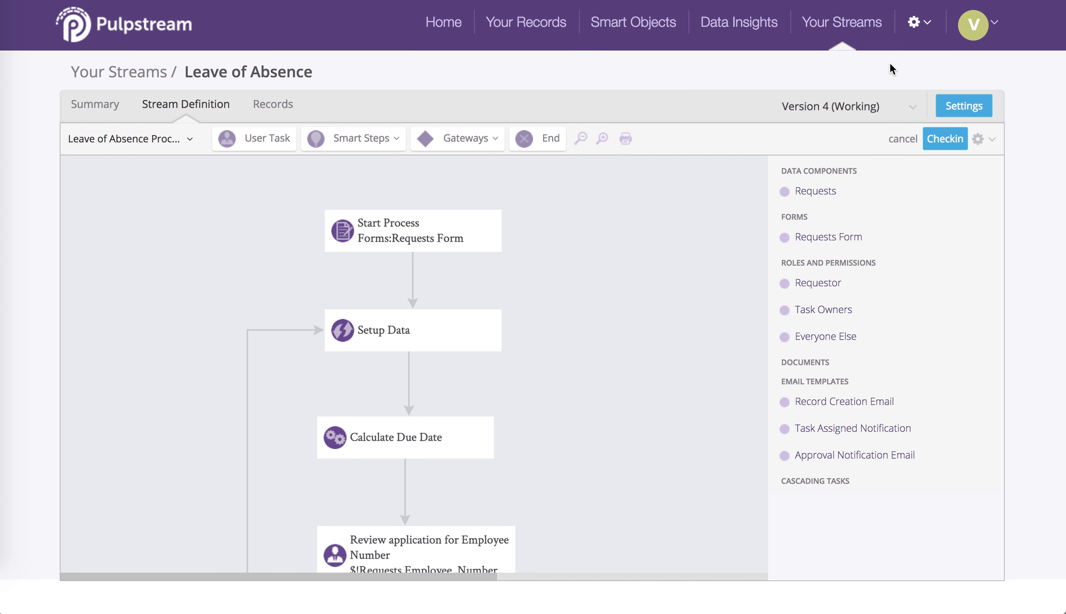
Step: Add a field mapping for Number of Days Requested to the Setup Data step of the process
click(440, 330)
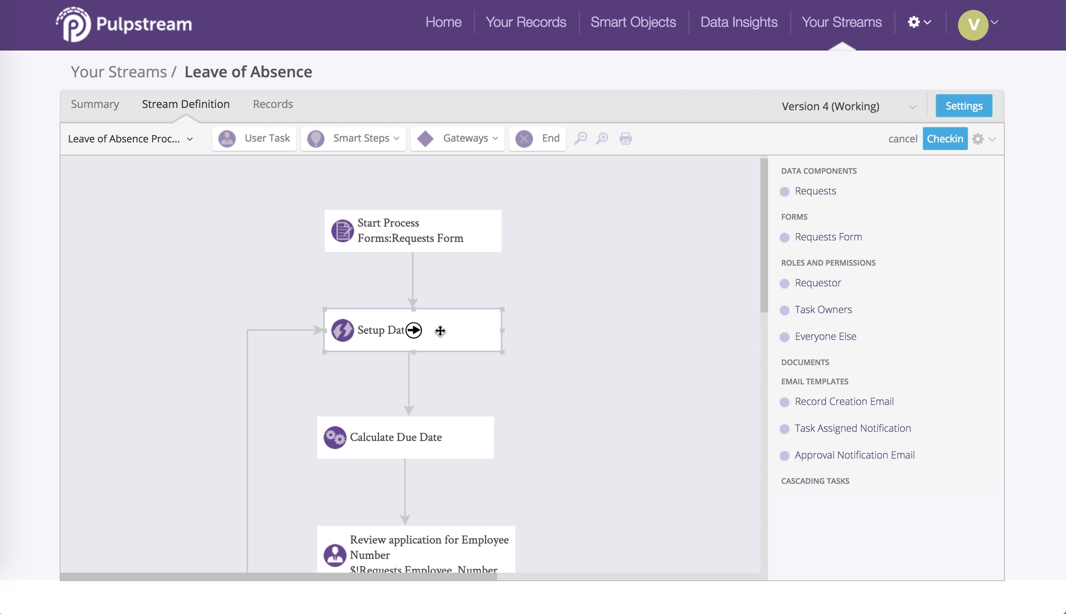
double_click(440, 330)
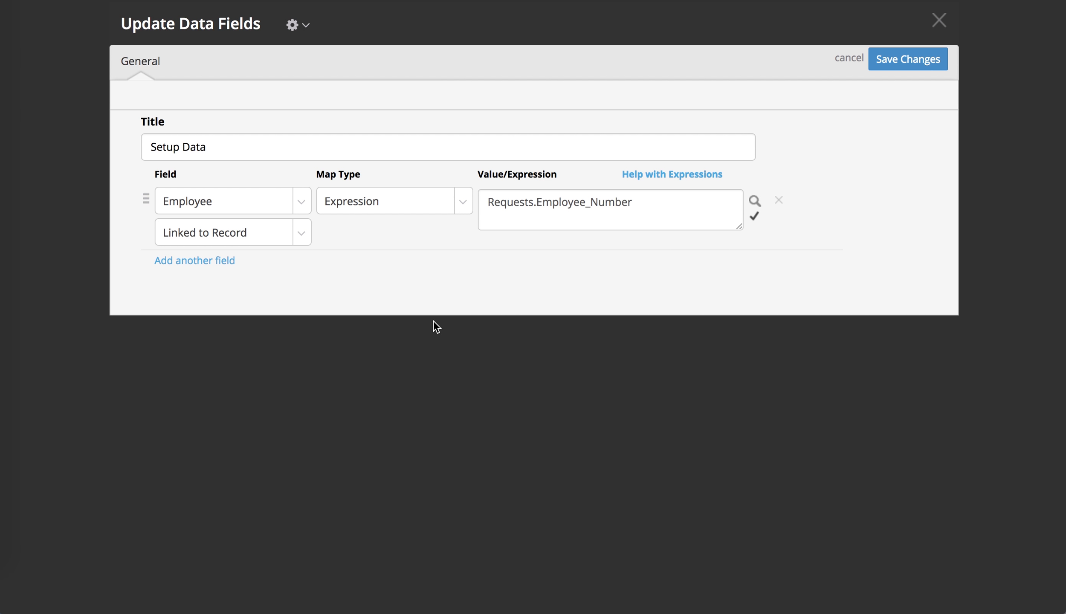
click(209, 261)
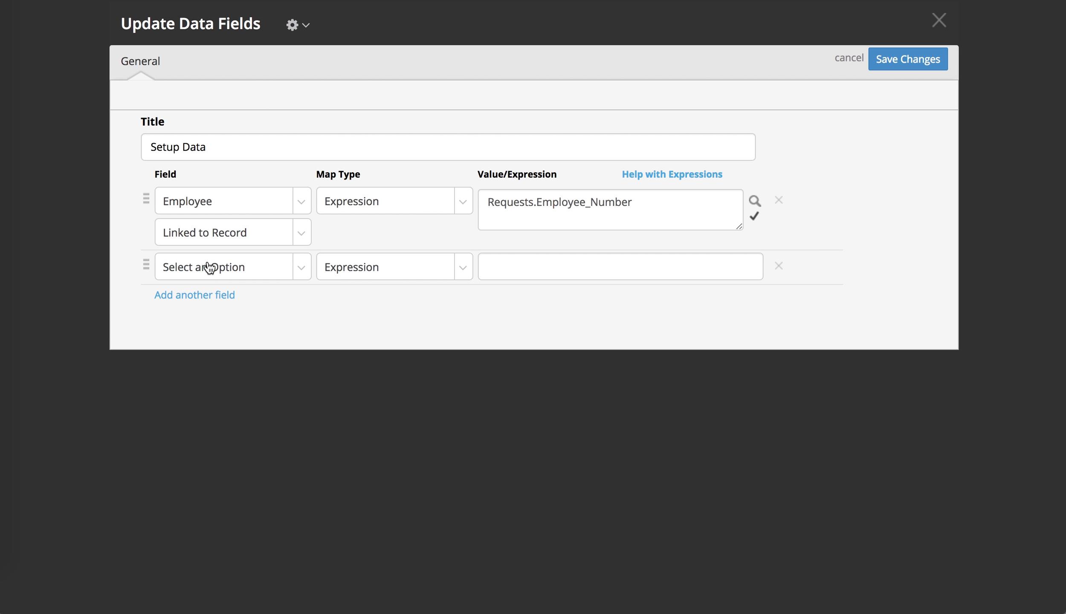
click(295, 275)
scroll(292, 435, down, 3)
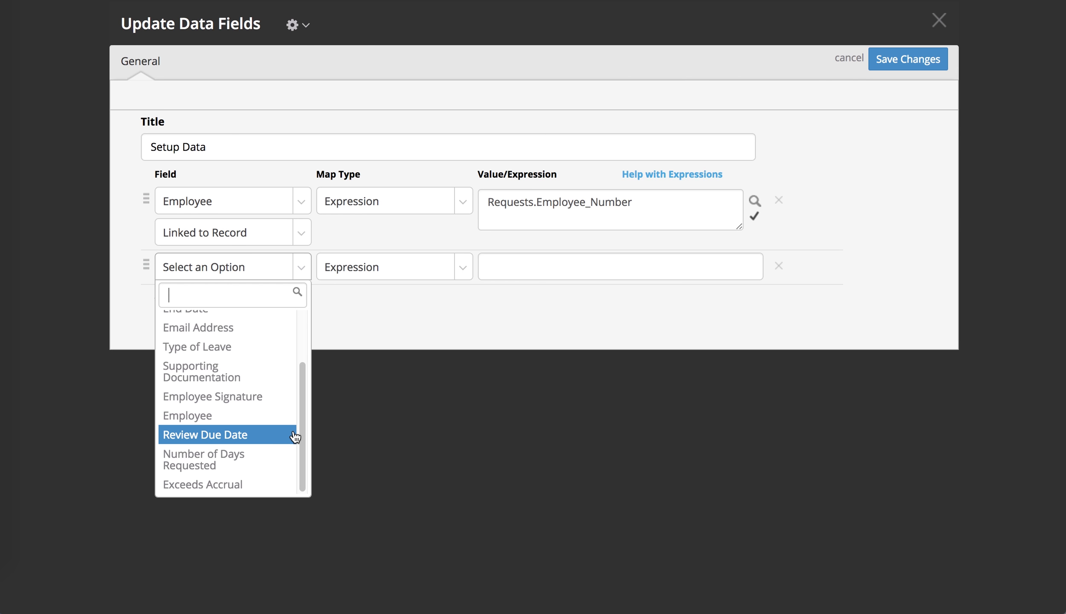
click(275, 460)
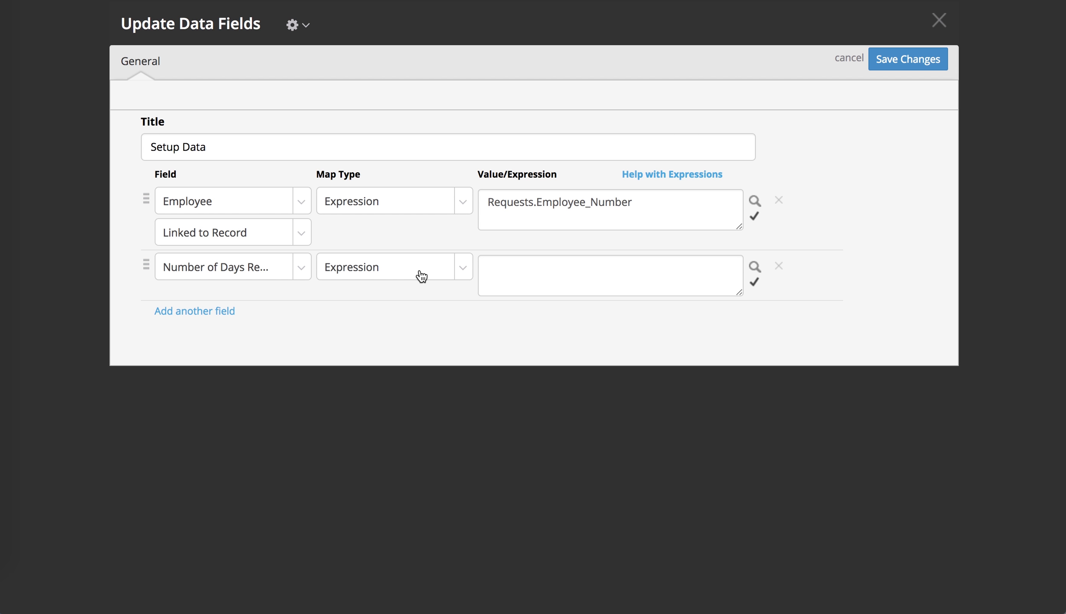
click(584, 272)
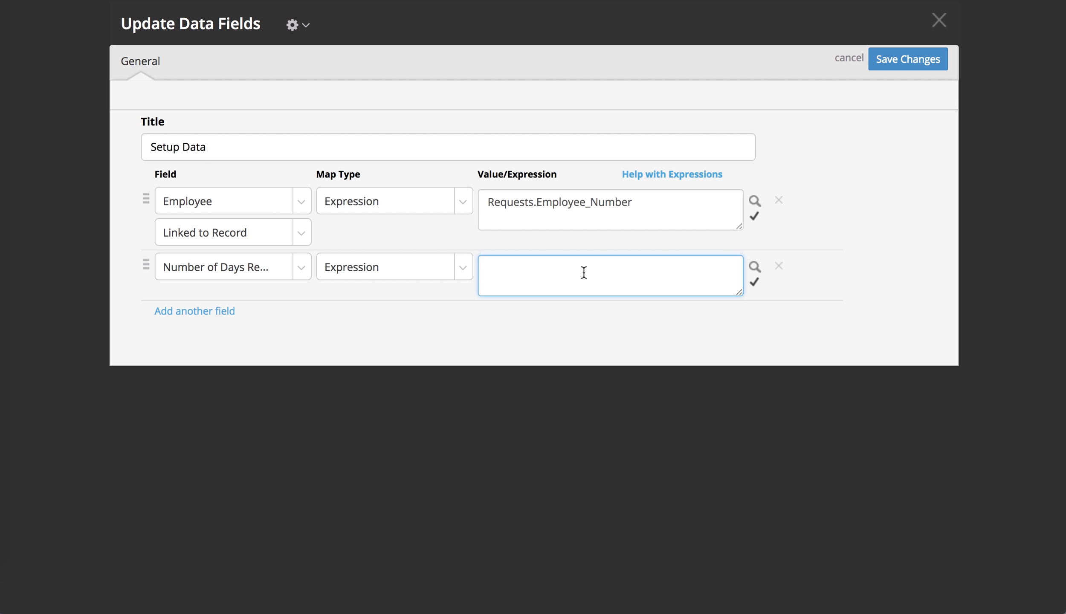
Step: Copy the example diffDays(now(),Employee.HireDate) from the expressions help into the Number of Days Requested expression
click(658, 175)
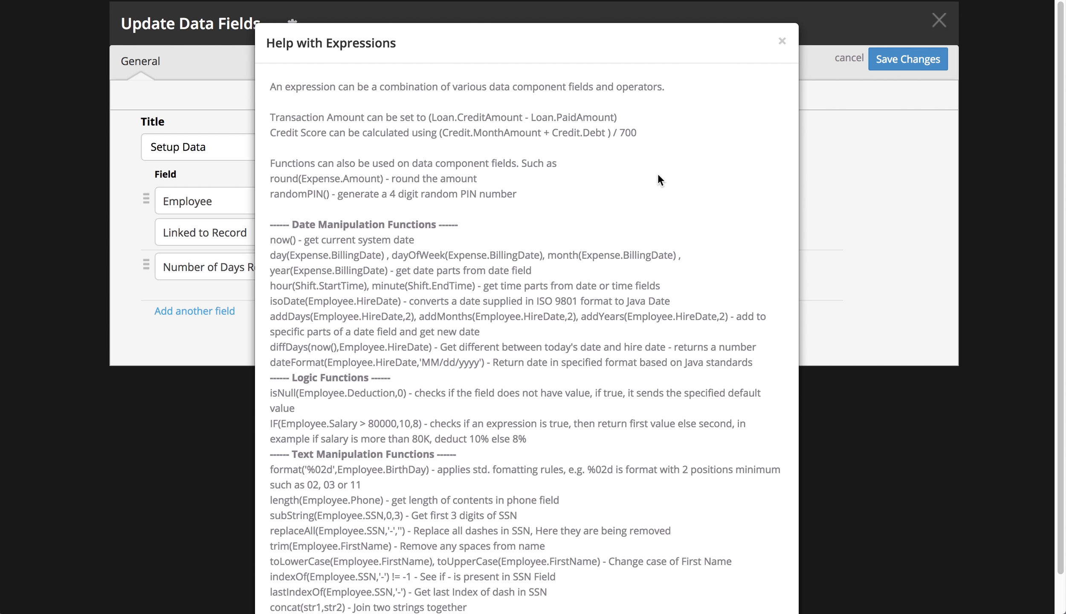
scroll(593, 284, down, 2)
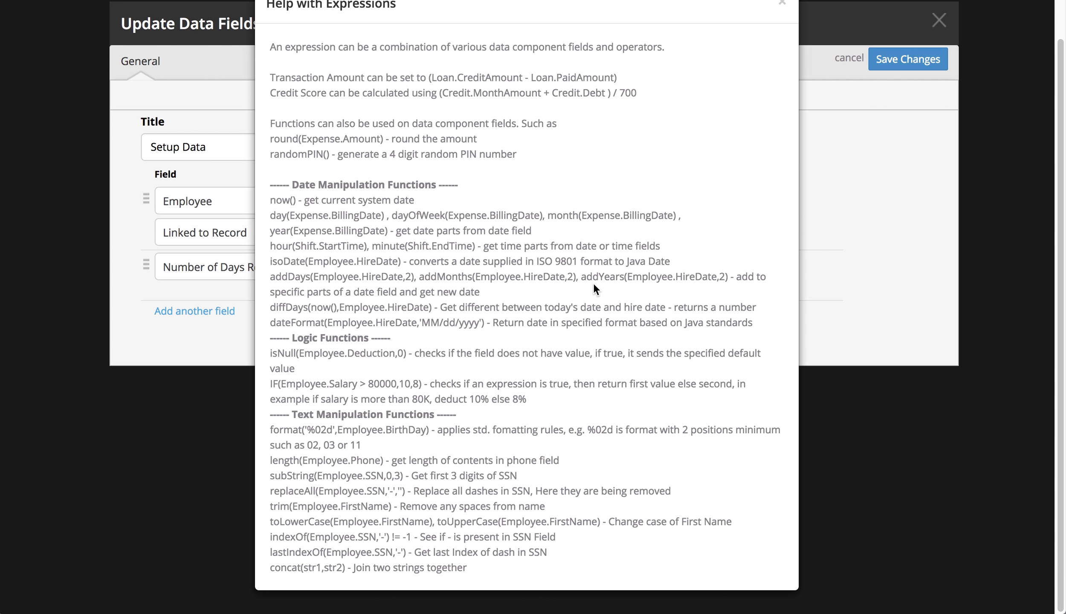
drag(269, 307, 431, 312)
key(super+c)
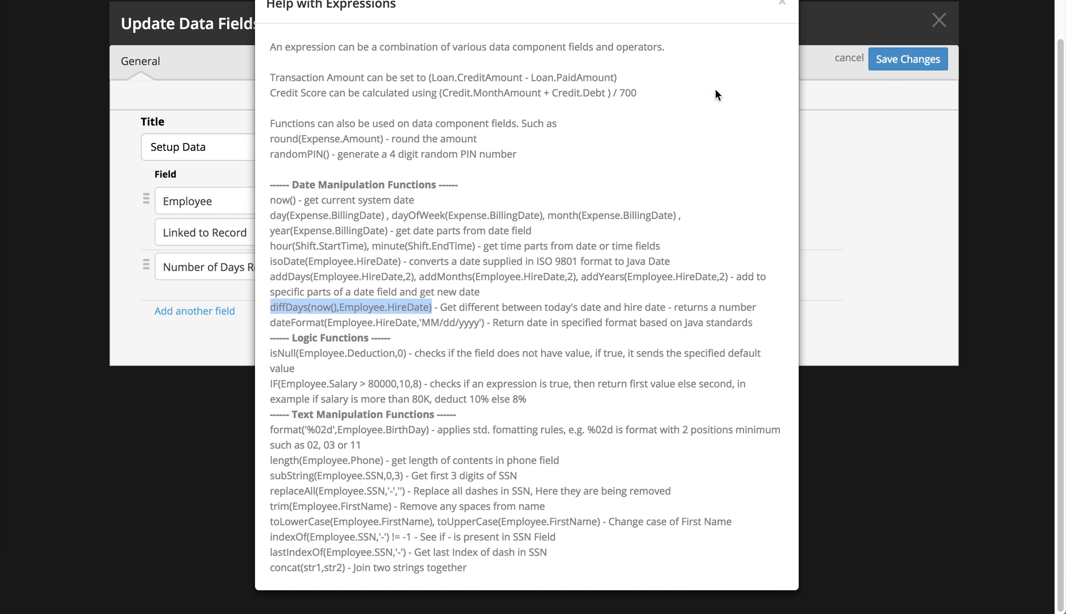
scroll(760, 69, up, 2)
click(782, 42)
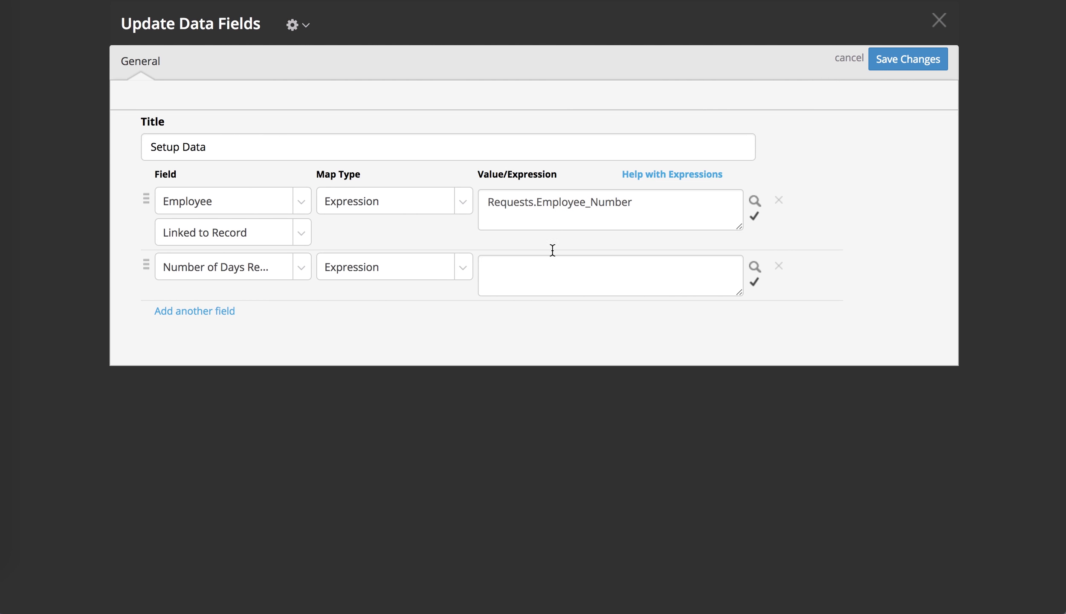
click(543, 274)
key(super+v)
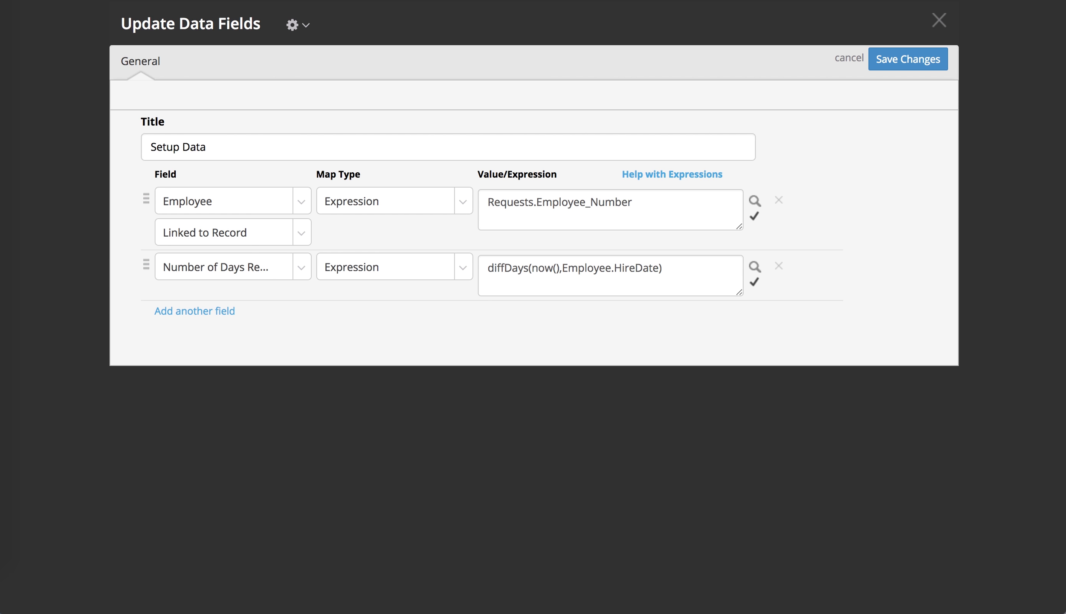
Step: Replace both arguments of the diffDays expression with the merge field value Requests.Start_Date
click(754, 263)
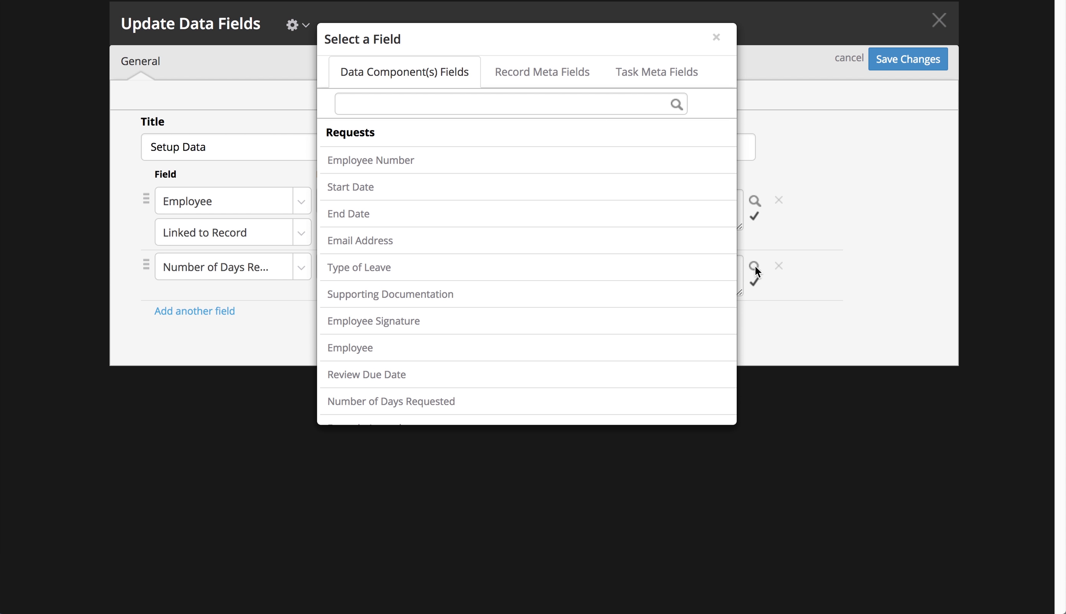
click(528, 190)
key(ctrl+c)
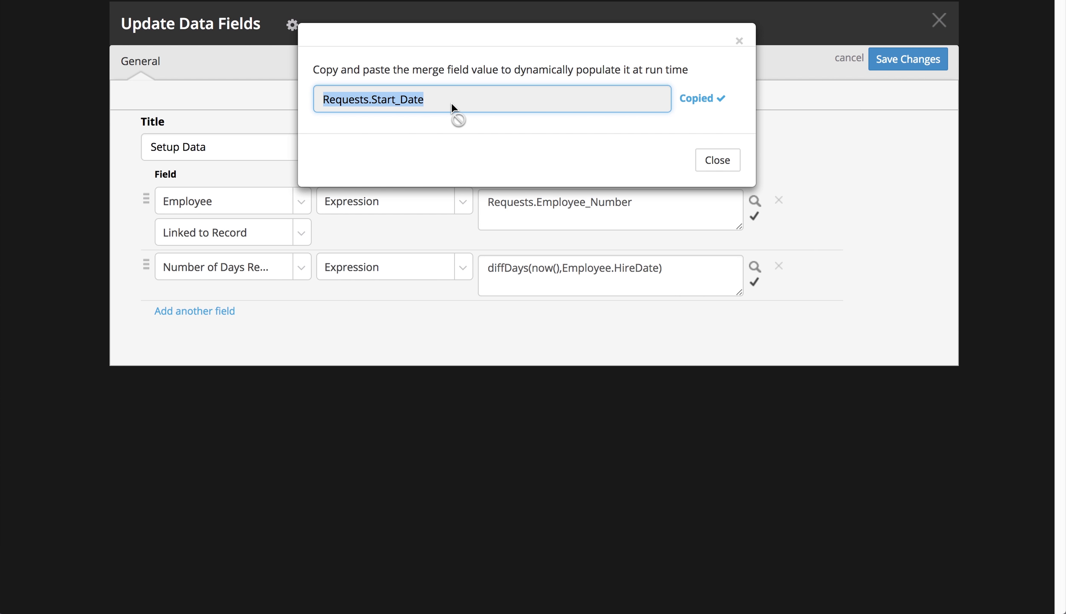
click(709, 150)
click(710, 162)
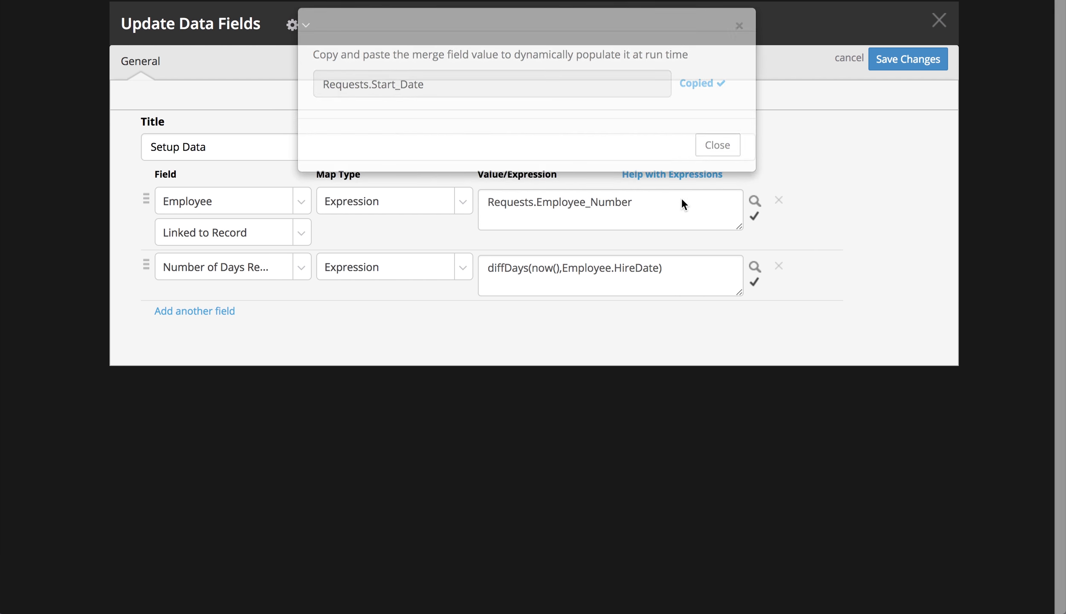
click(532, 270)
drag(532, 270, 659, 269)
key(ctrl+v)
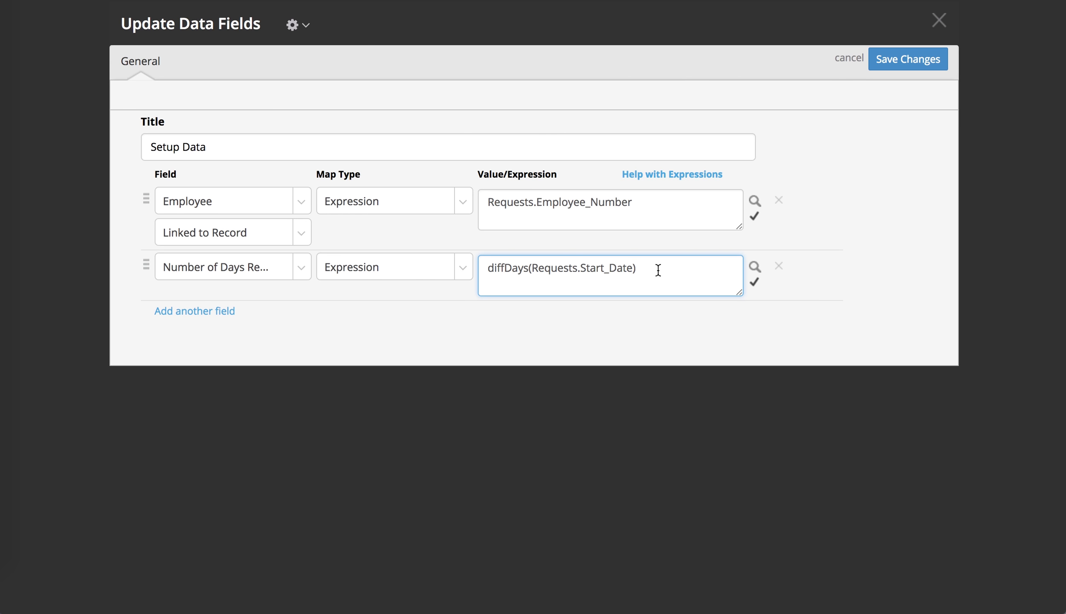
Step: Add the merge field value Requests.End_Date as the second argument of diffDays, separated by a comma
text(,)
click(755, 266)
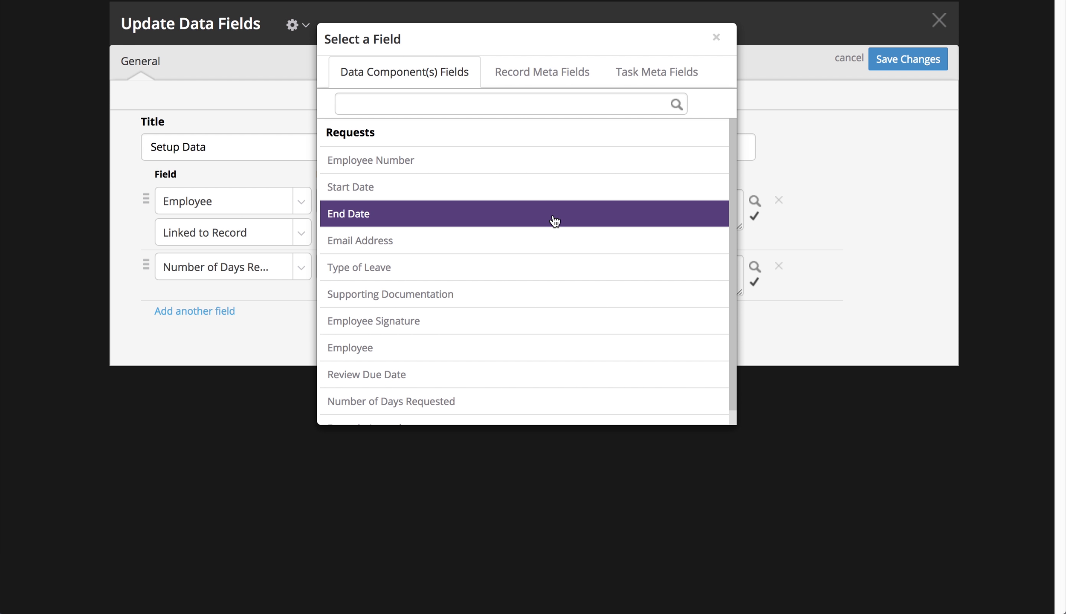
click(552, 216)
click(479, 100)
key(super+c)
click(713, 160)
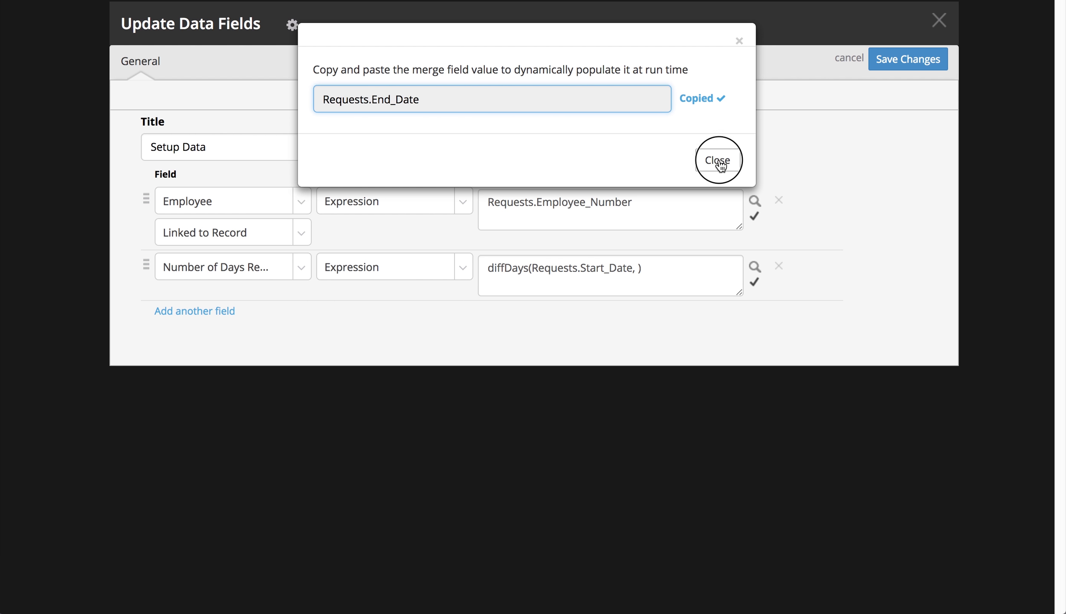
click(635, 268)
key(super+v)
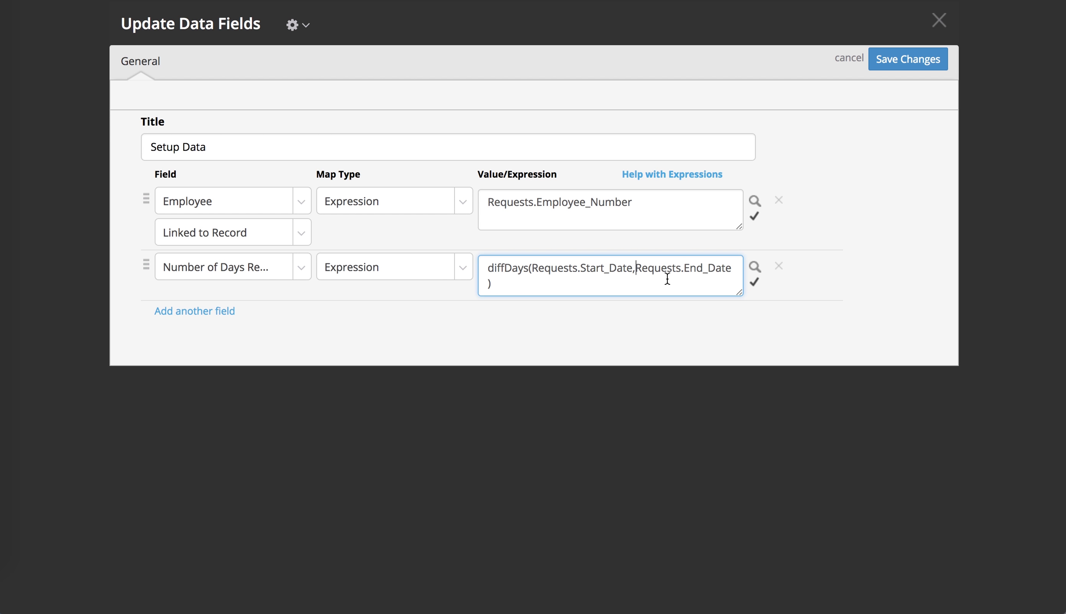
Step: Save the Setup Data field mappings and open the settings of the Calculate Due Date step
click(913, 55)
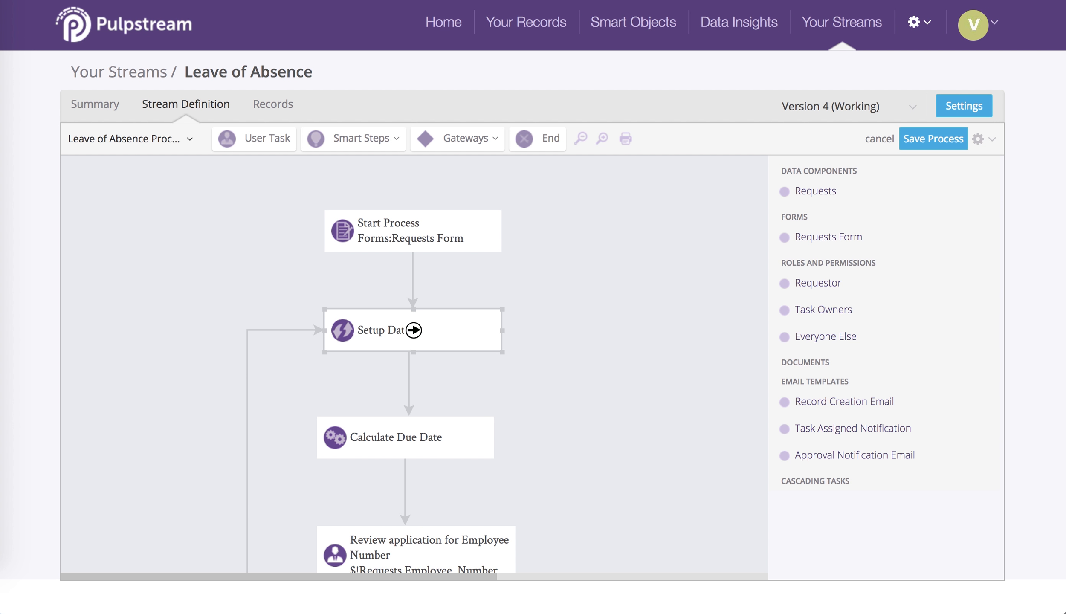
click(406, 437)
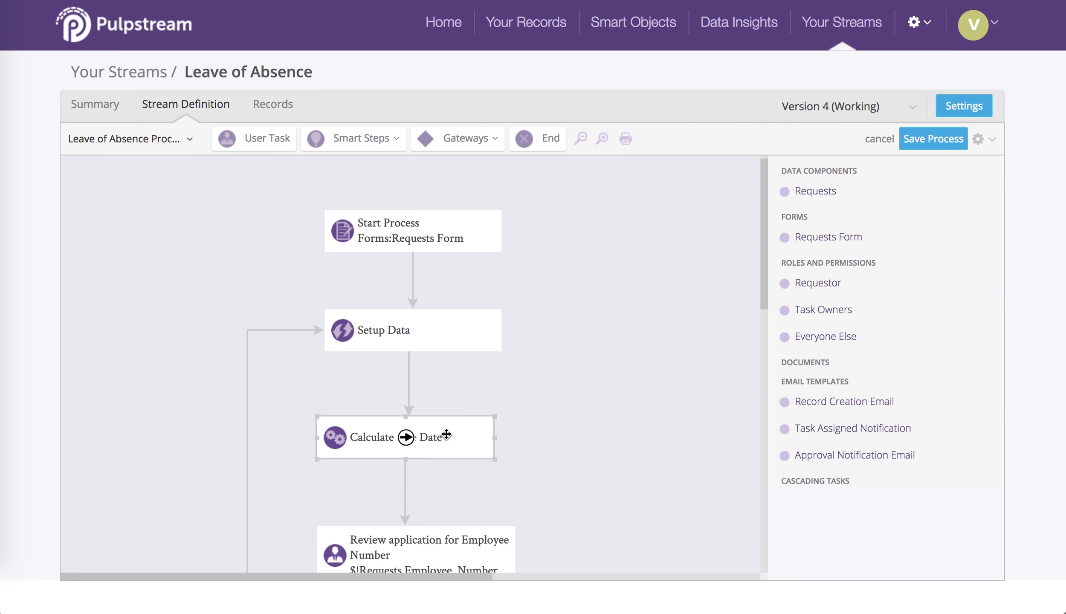
double_click(446, 434)
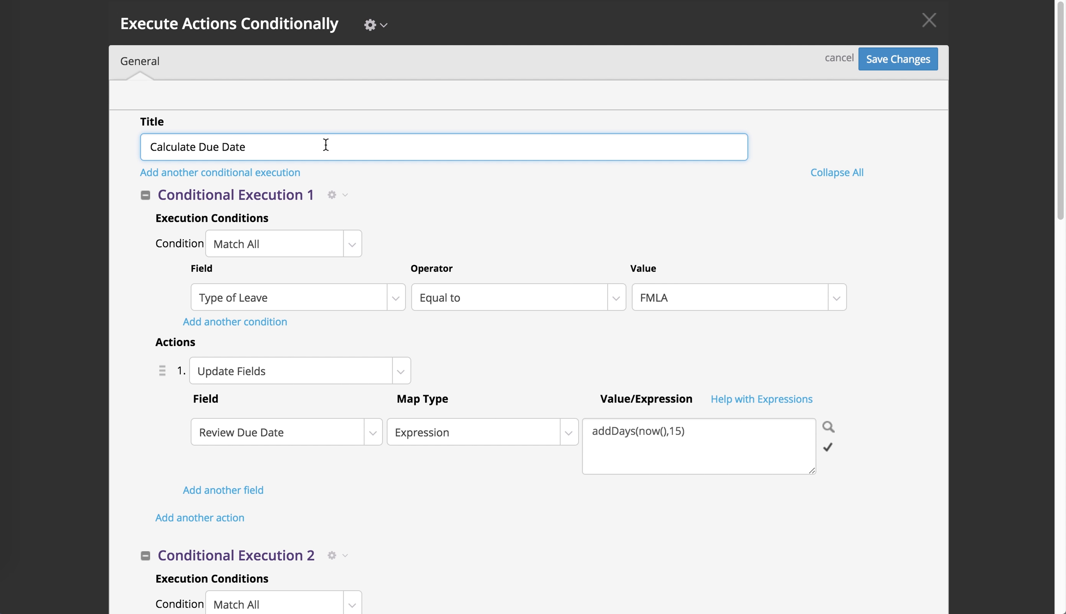
Step: Rename the Calculate Due Date step as "Calculate Due Date and Check Balance"
drag(326, 145, 199, 147)
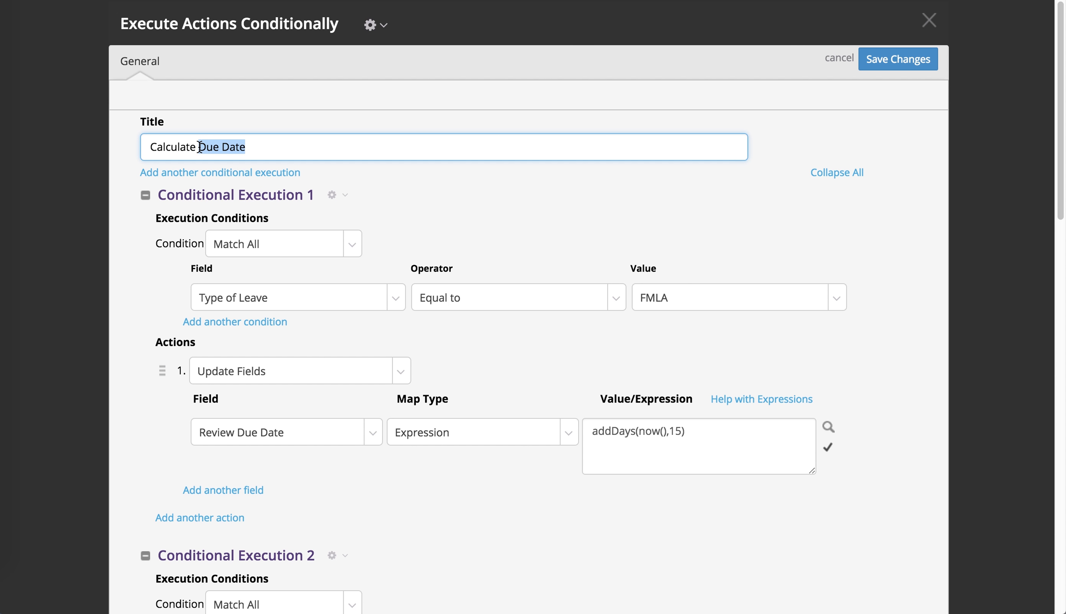
click(300, 146)
text(AND)
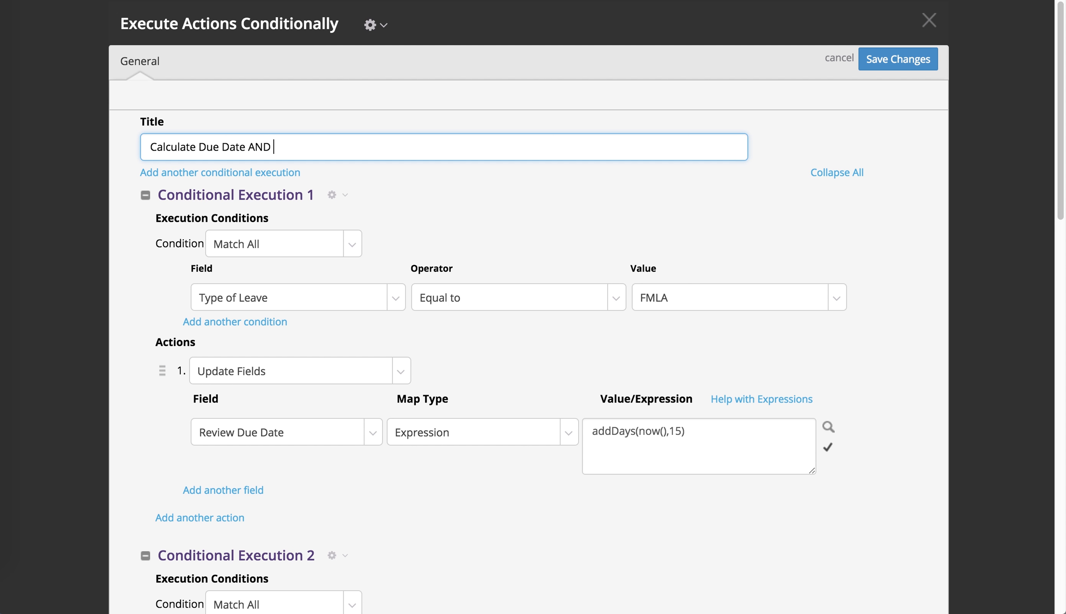
key(BackSpace)
key(BackSpace)
key(BackSpace)
key(BackSpace)
text(and Check Bala)
text(nce)
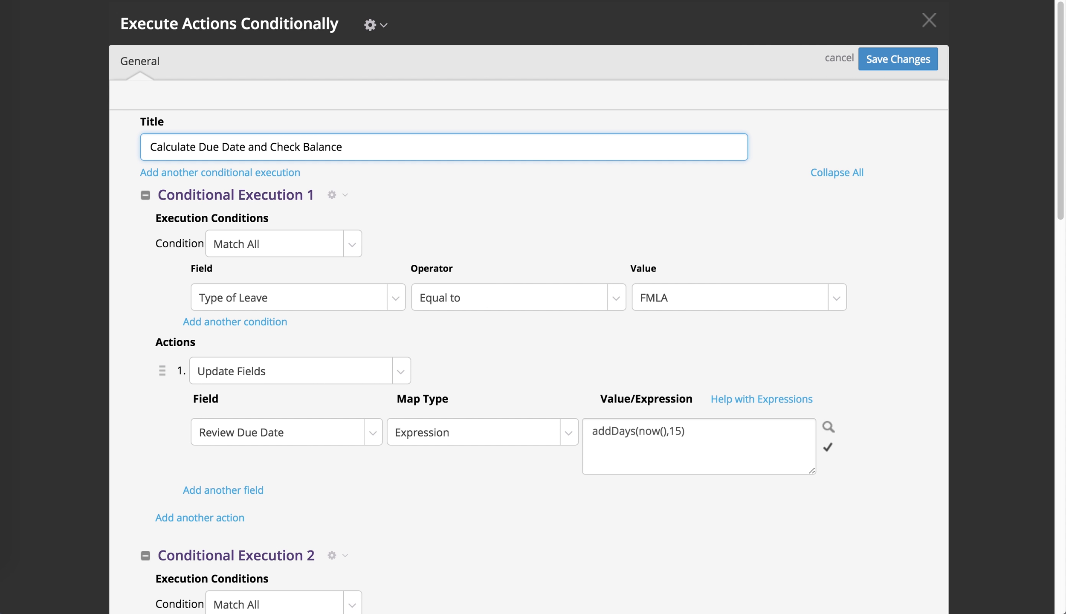
Step: Add a fifth conditional execution and set its condition type to Expression
click(184, 172)
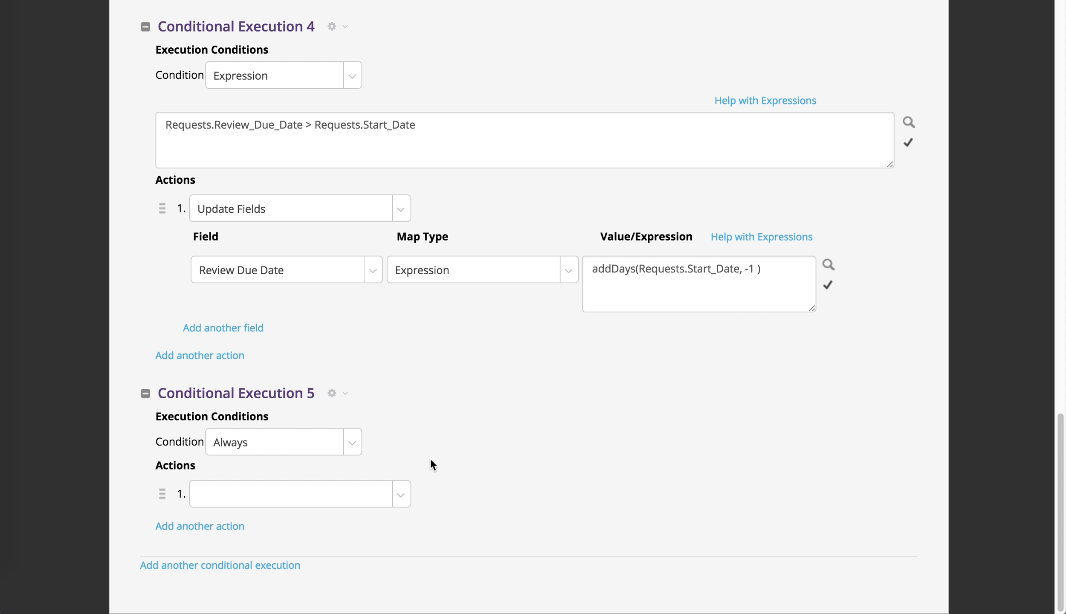
click(352, 446)
click(340, 502)
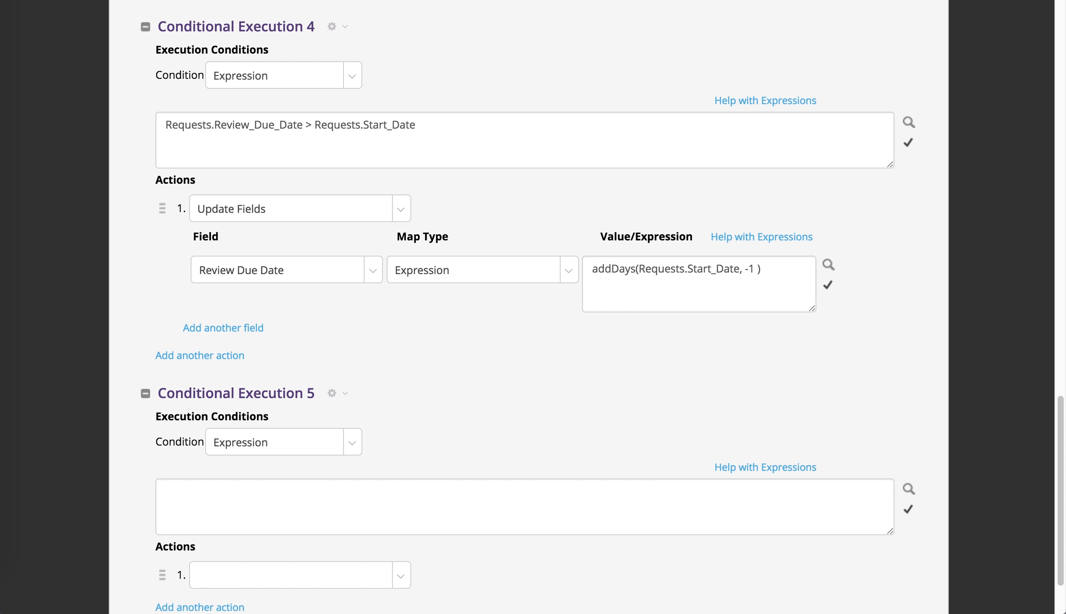
Step: Insert the employee's leave accrual merge field value Requests.Employee.Leave_Accrued into the condition expression of Conditional Execution 5
click(906, 487)
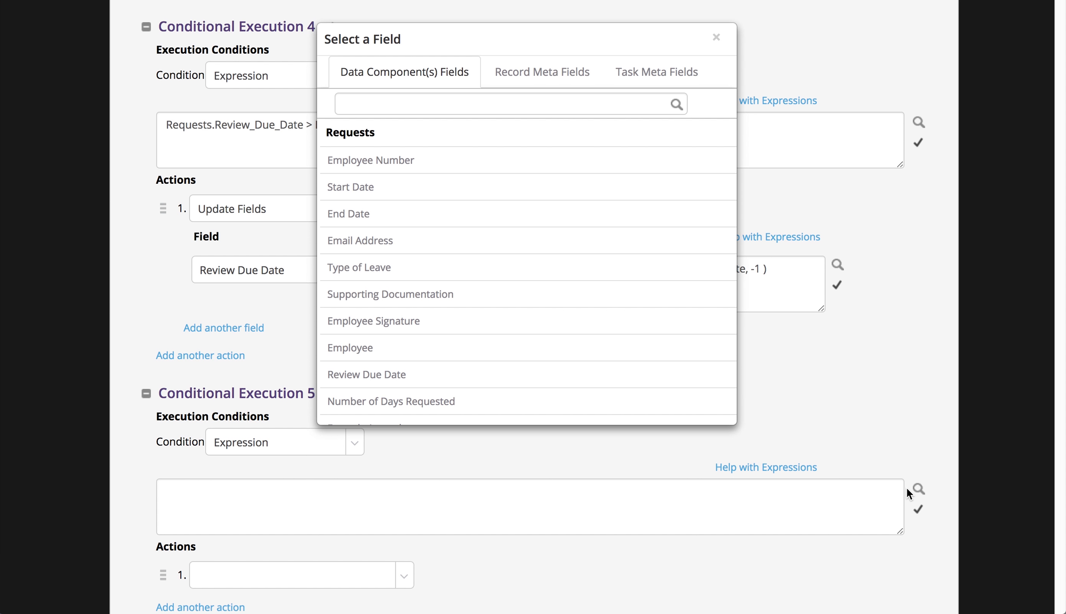
click(554, 349)
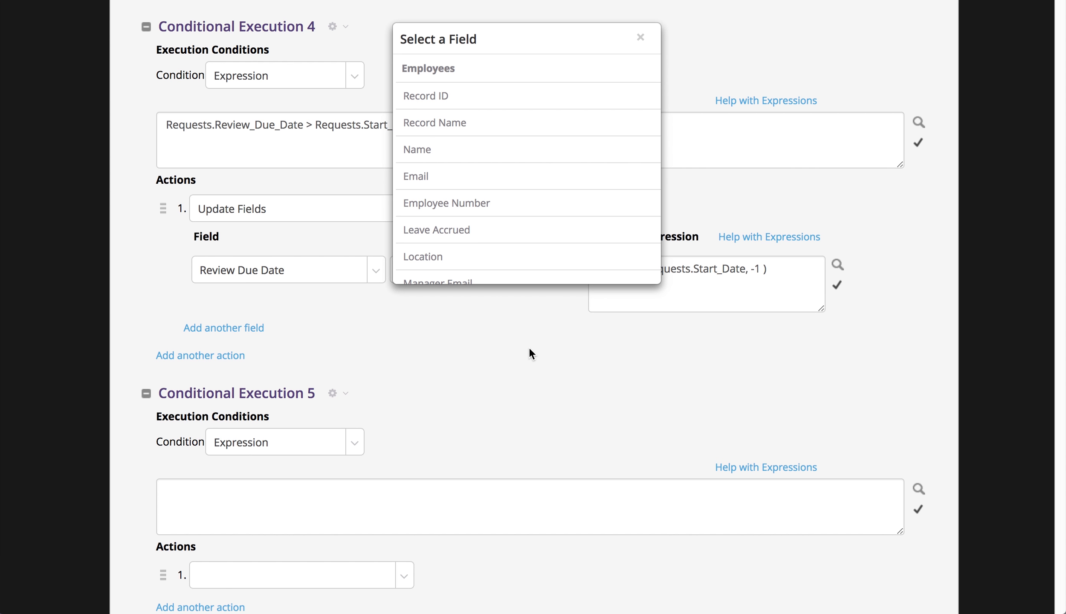
scroll(528, 219, down, 2)
click(527, 204)
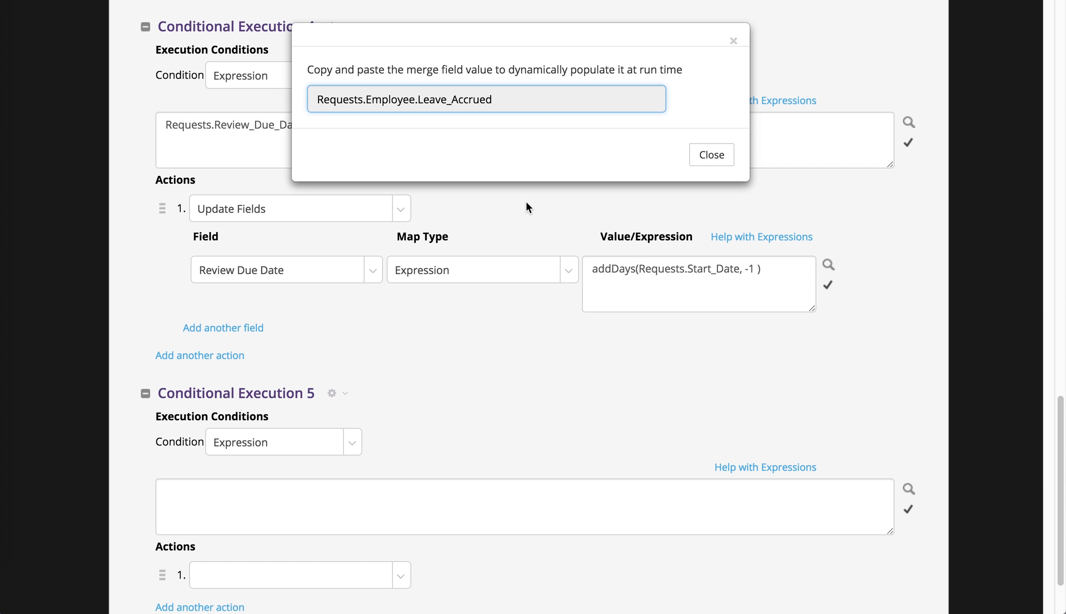
click(529, 99)
key(super+c)
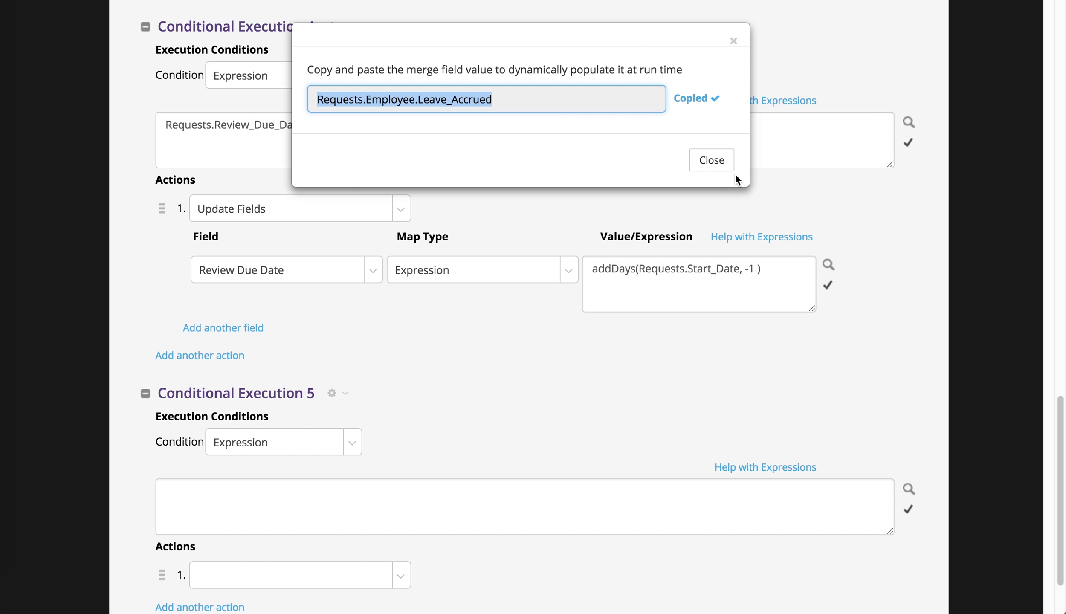
click(721, 164)
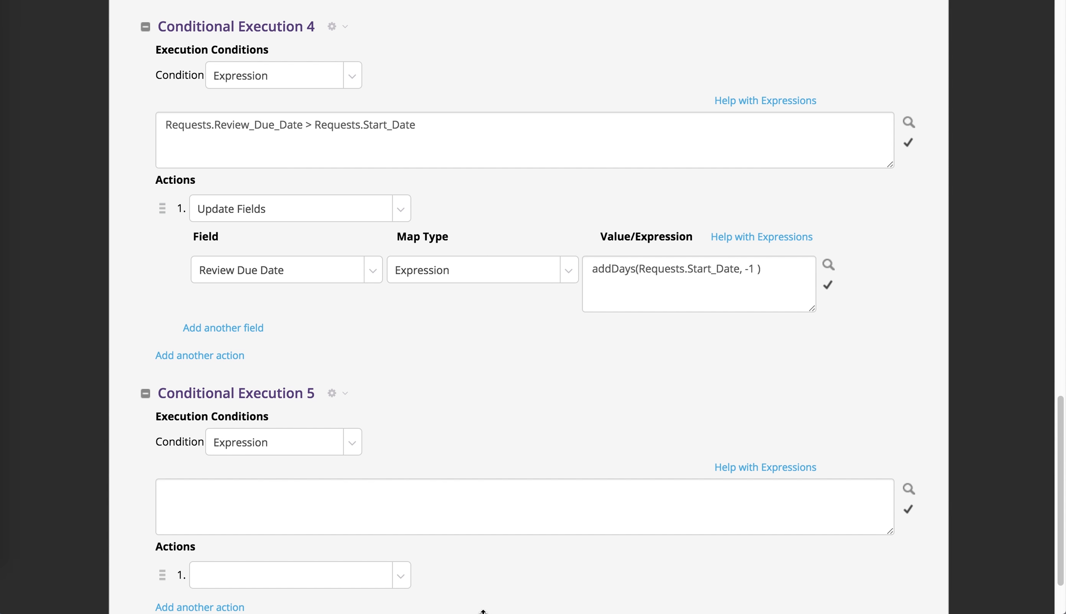
click(491, 516)
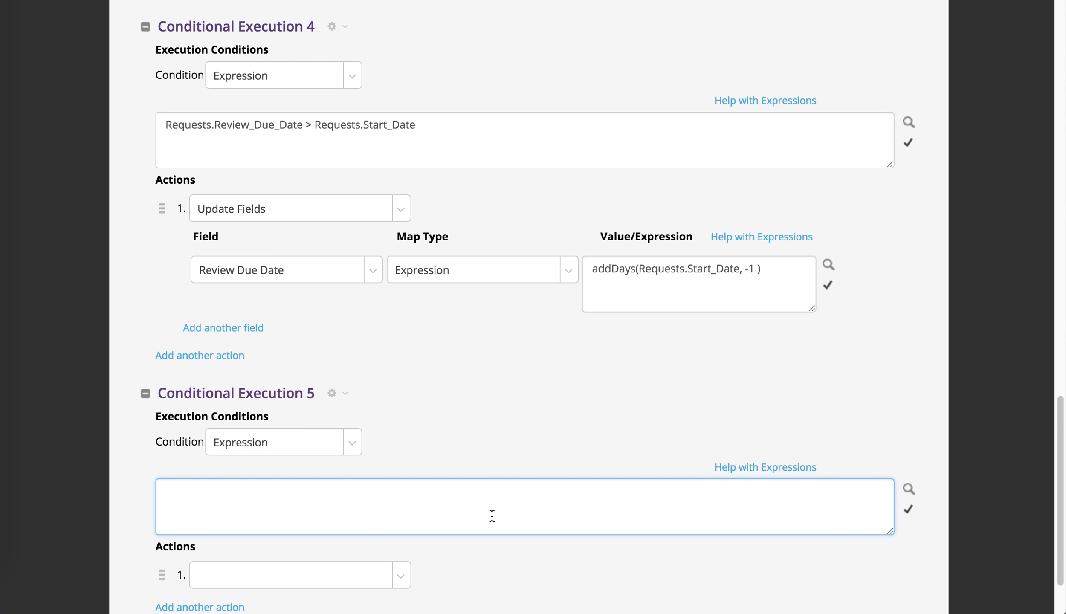
key(super+v)
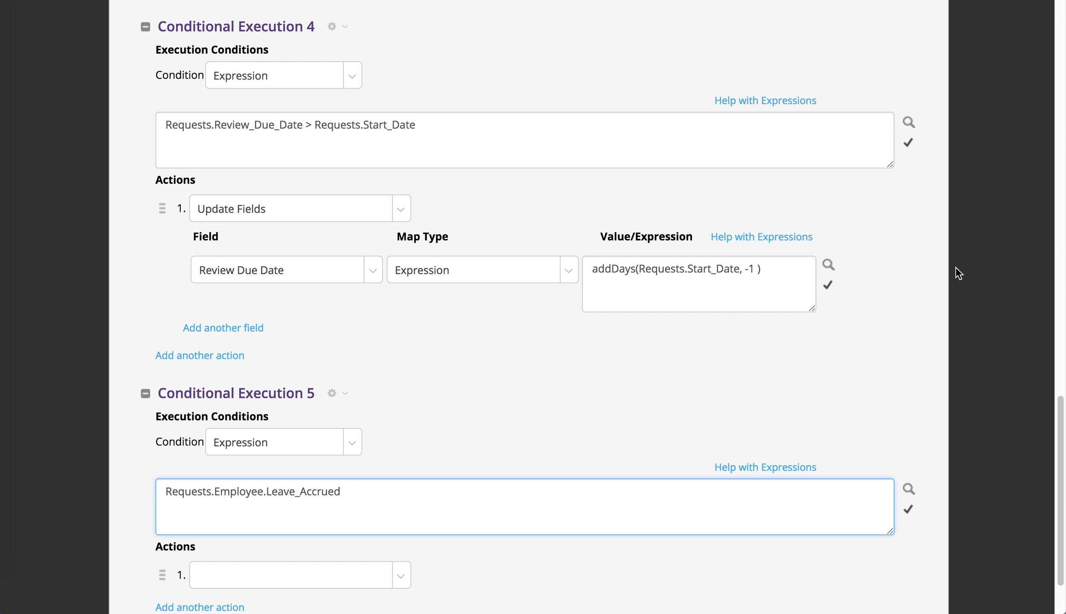
key(super+Tab)
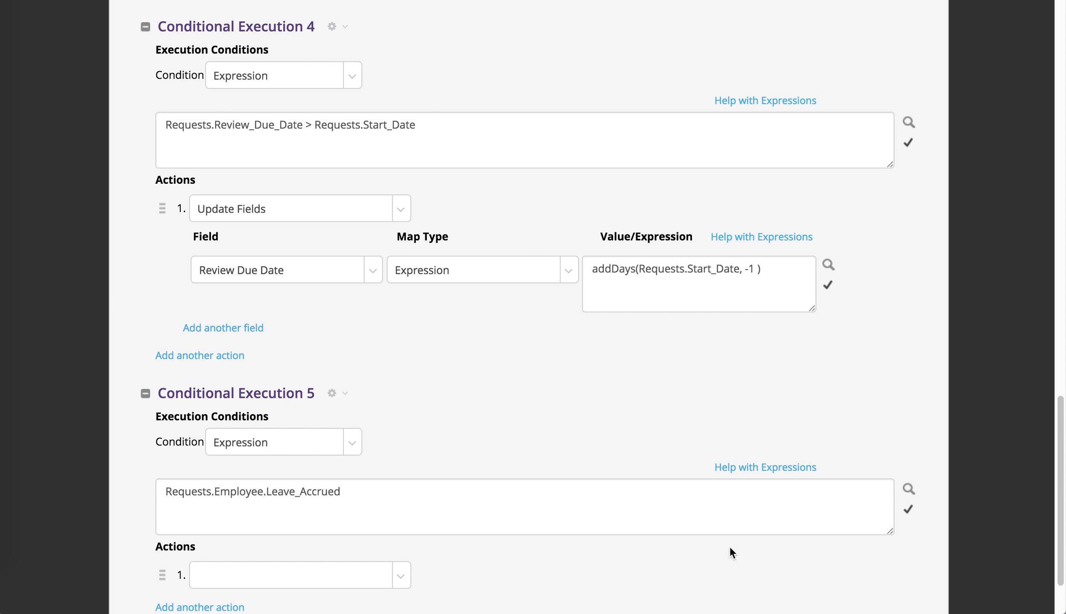
Step: Complete the Conditional Execution 5 expression as Requests.Employee.Leave_Accrued < Requests.Number_of_Days_Requested, using the merge field value for Number of Days Requested
click(911, 488)
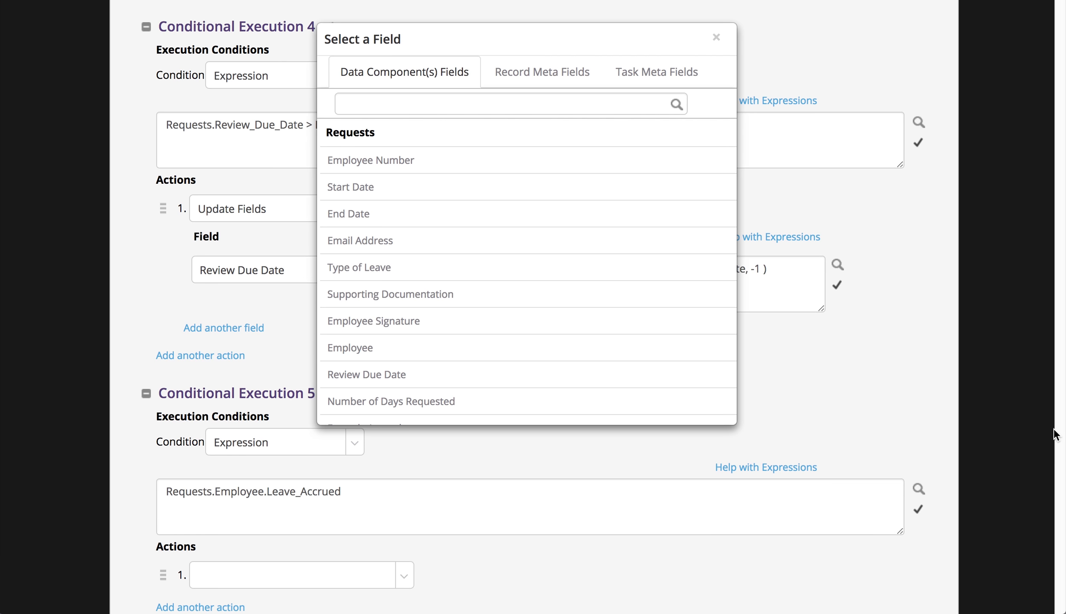
click(592, 399)
click(556, 100)
key(super+c)
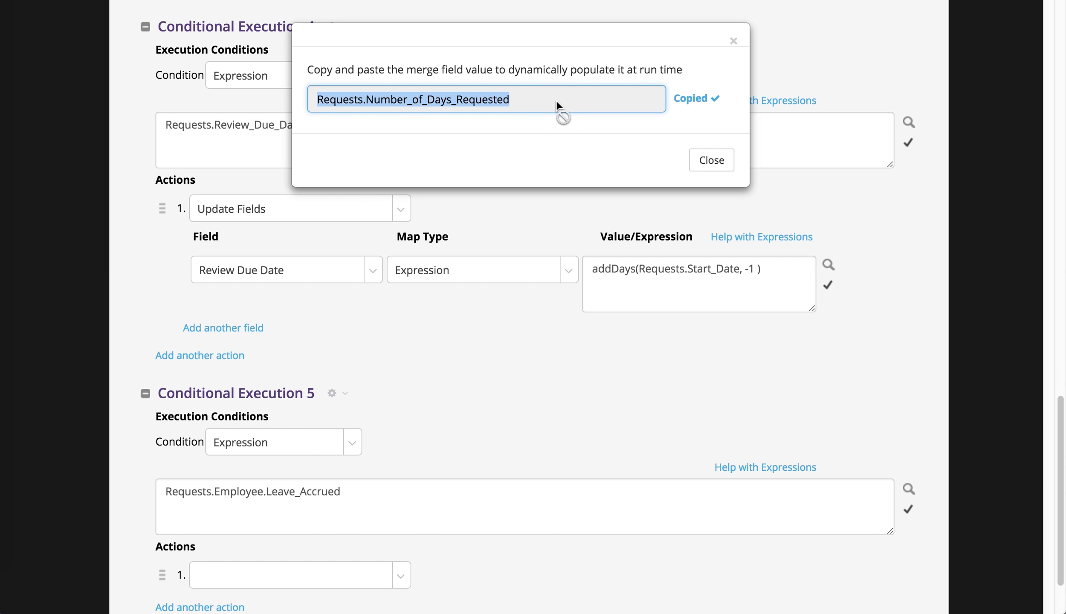
click(699, 161)
click(564, 499)
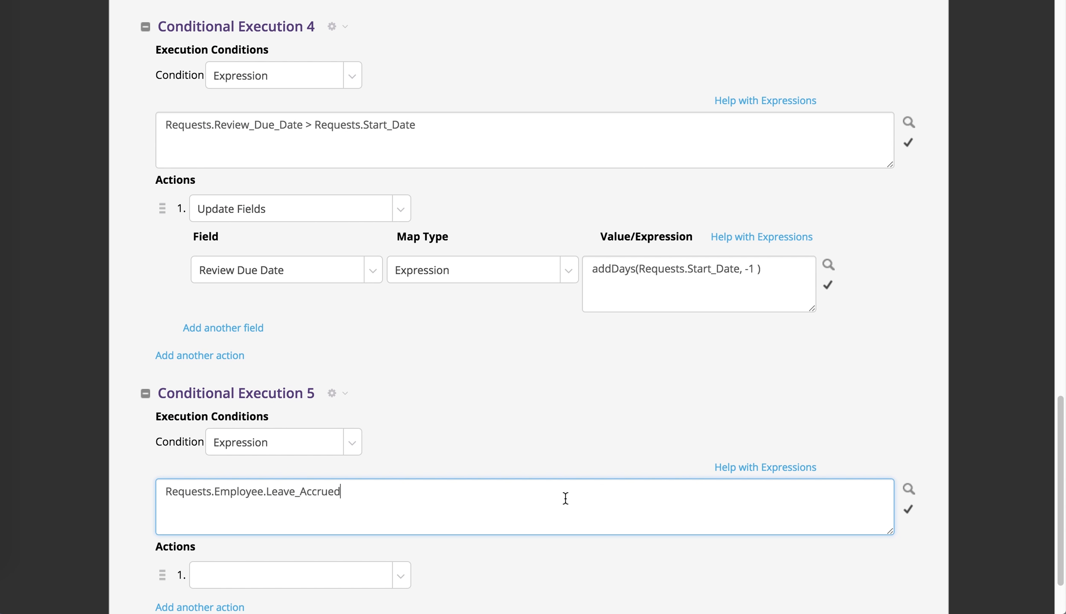
key(super+v)
click(340, 496)
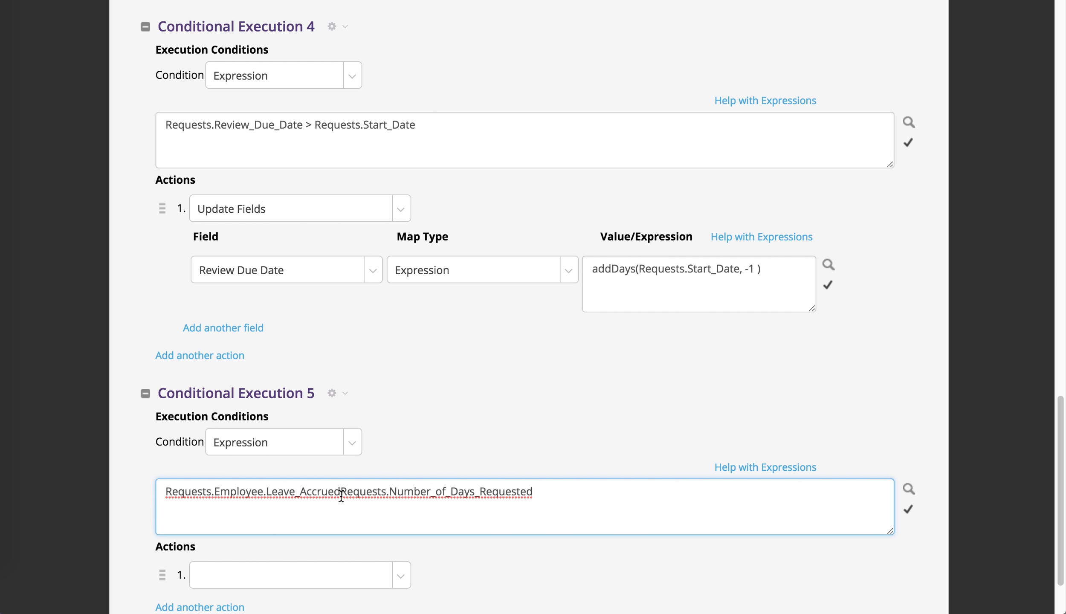
text(<)
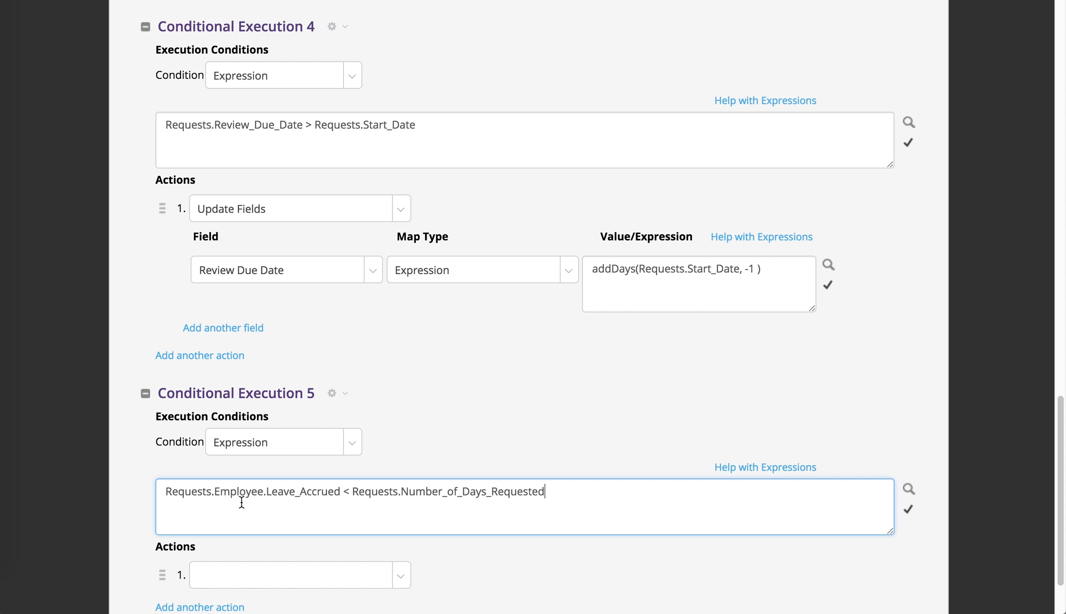
drag(236, 496, 582, 495)
click(656, 496)
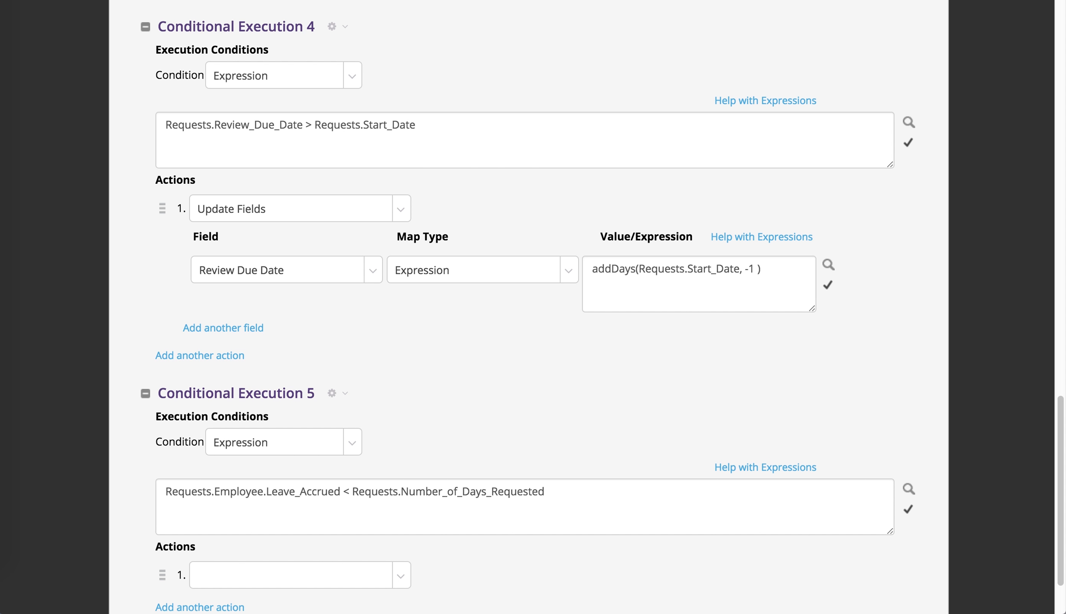
Step: Set the first action of Conditional Execution 5 to Update Fields
scroll(393, 544, down, 3)
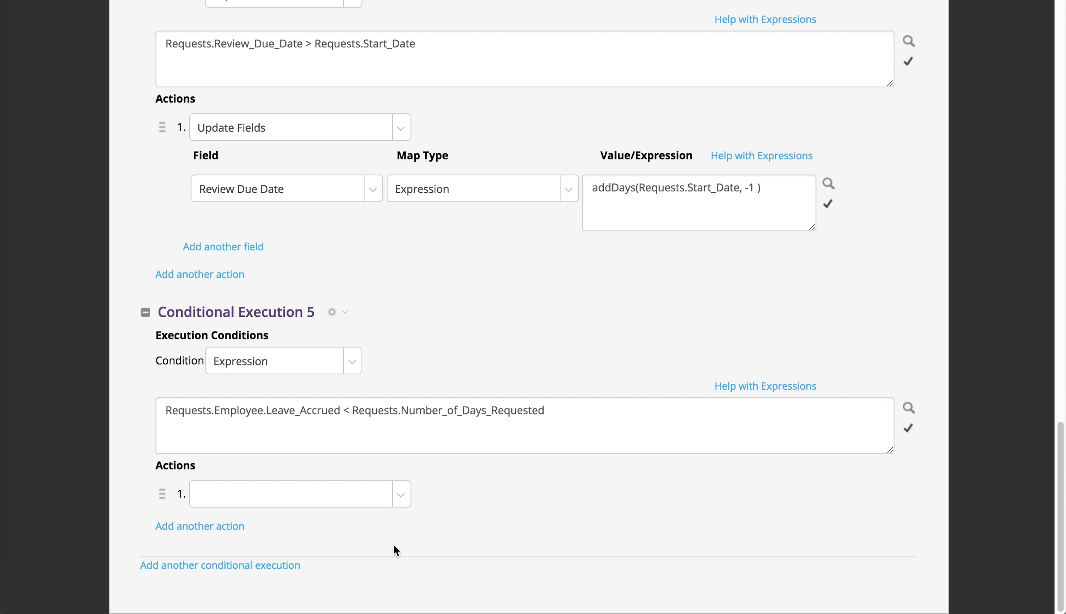
click(396, 498)
click(345, 317)
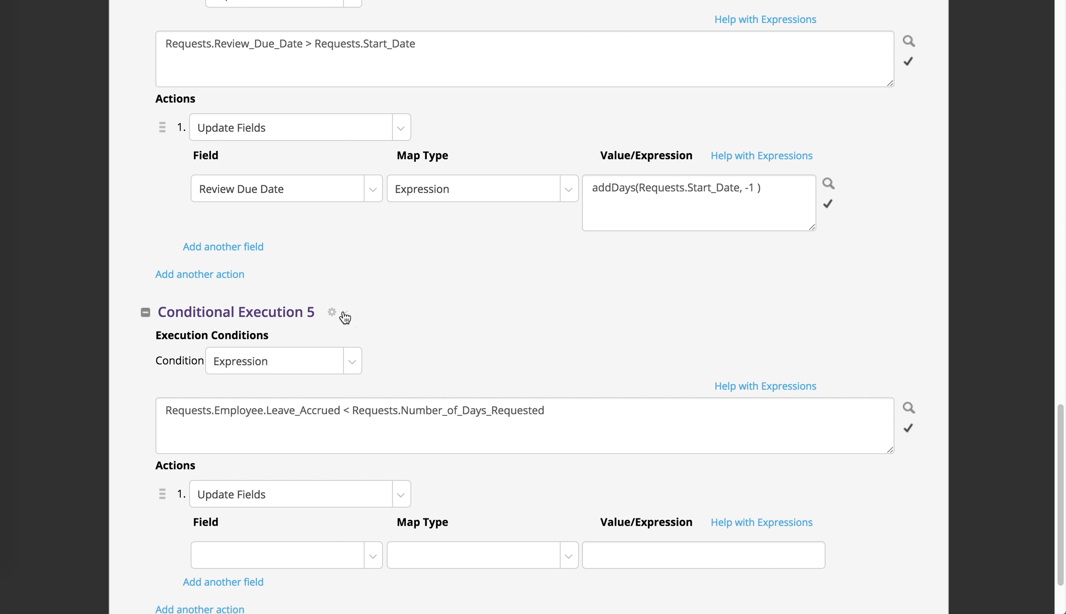
Step: Map the Exceeds Accrual field to the Literal value Yes in the Update Fields action and save the step's changes
scroll(536, 525, down, 2)
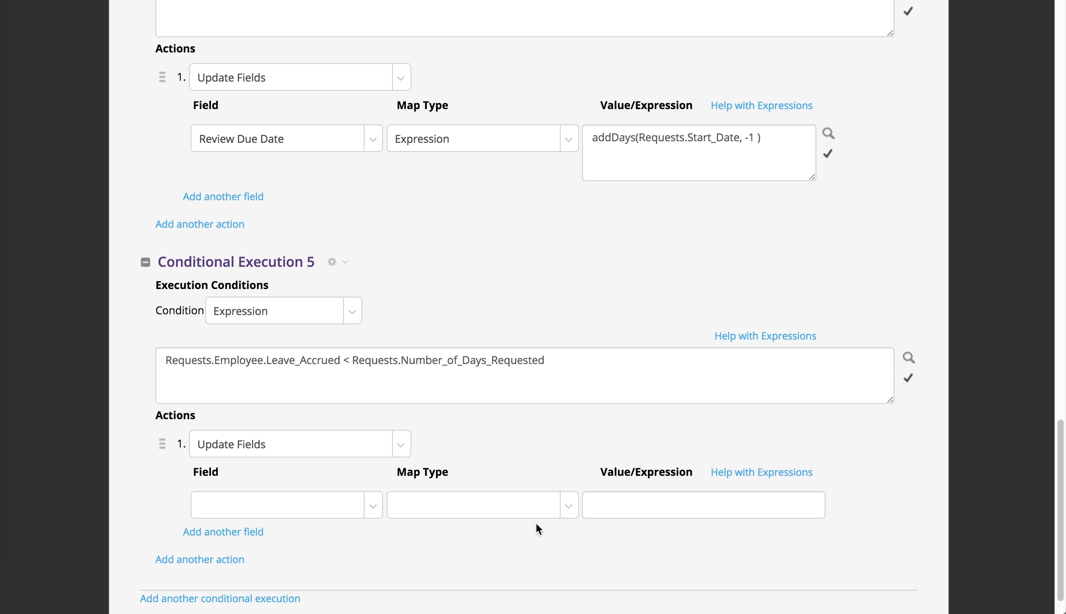
scroll(537, 525, down, 1)
click(295, 492)
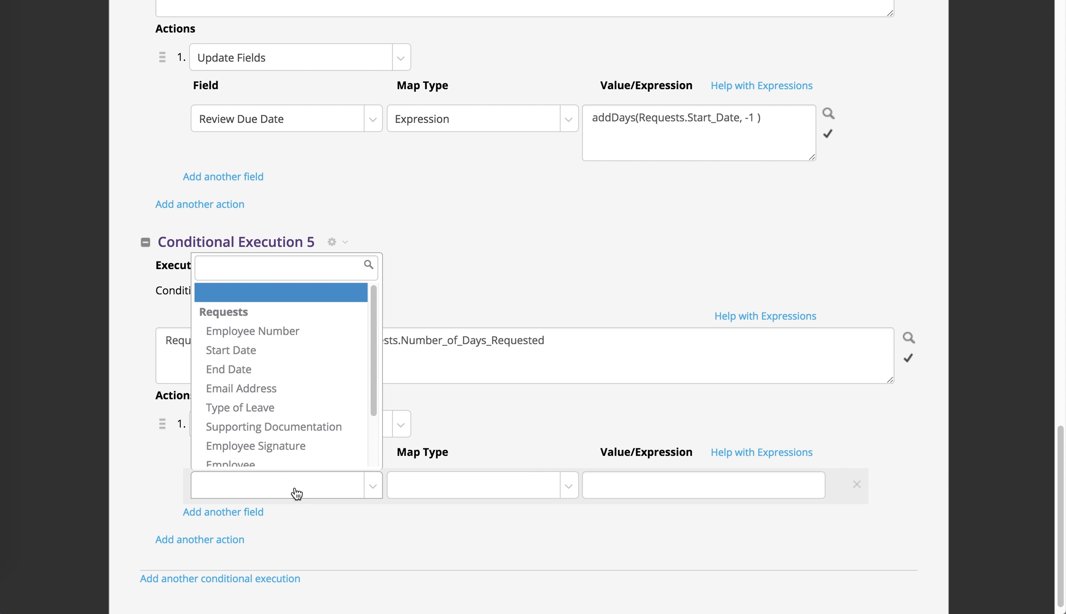
scroll(305, 401, down, 3)
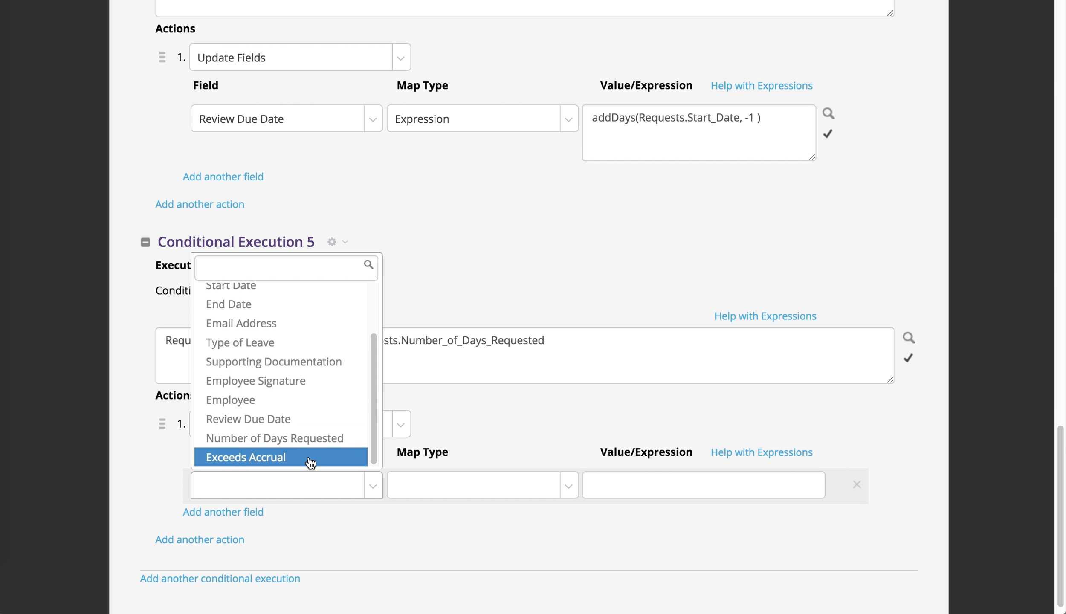
click(310, 463)
click(480, 485)
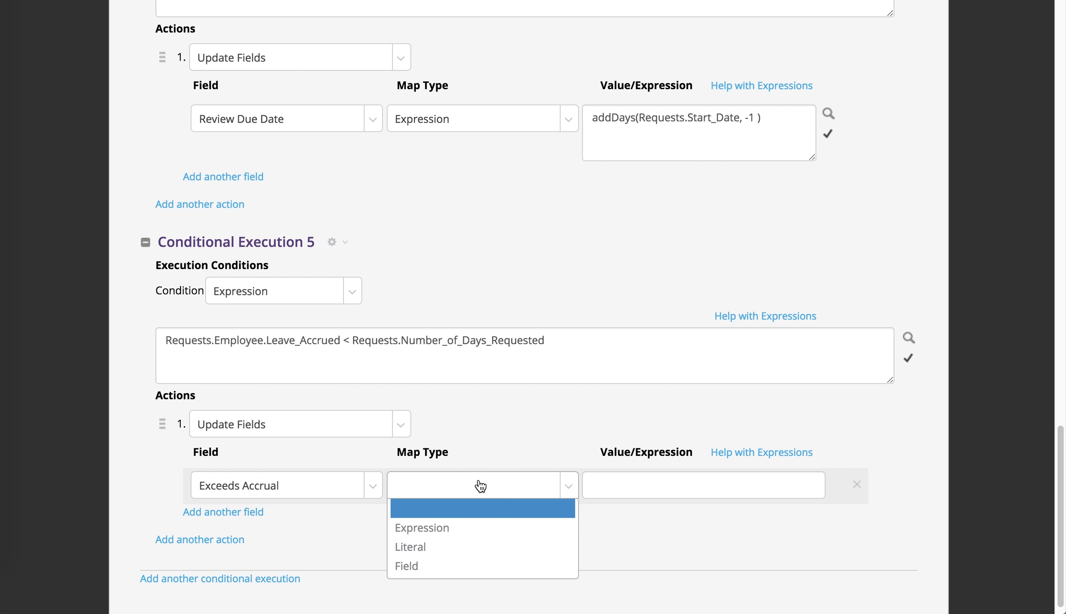
click(480, 550)
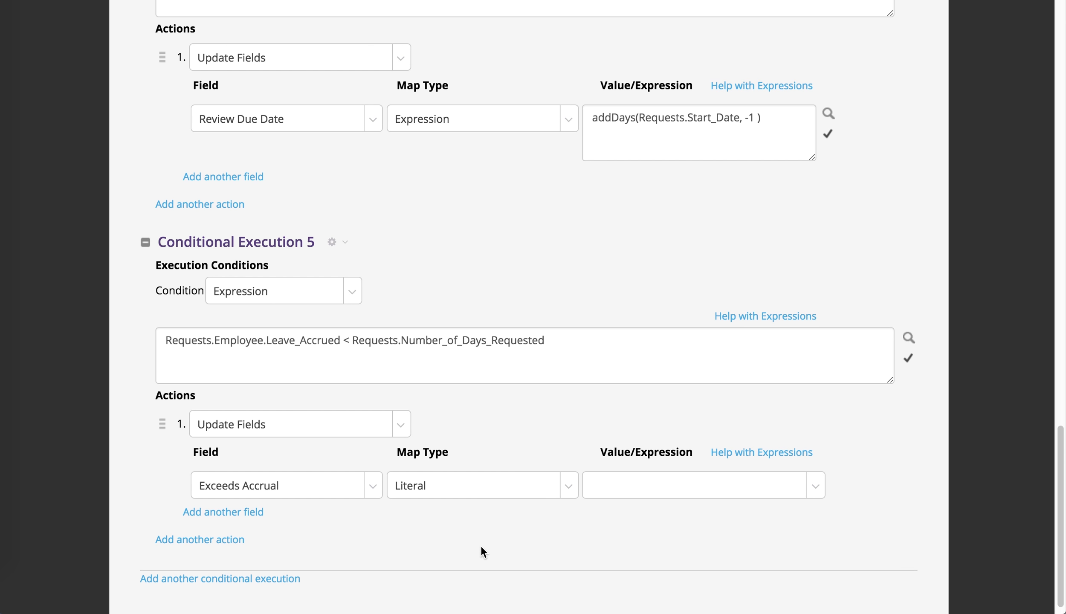
click(706, 487)
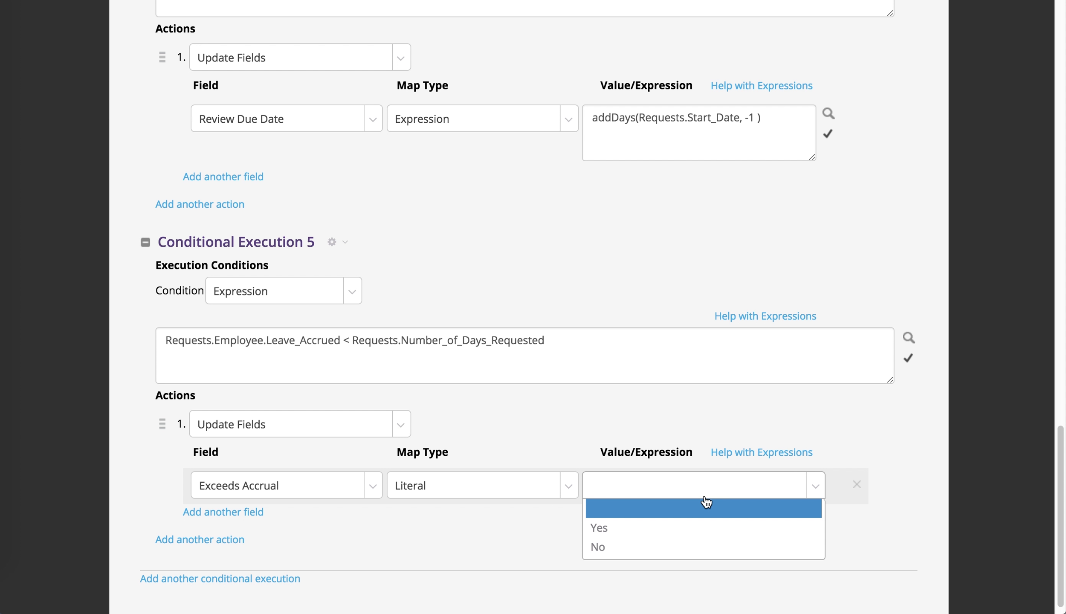
click(706, 529)
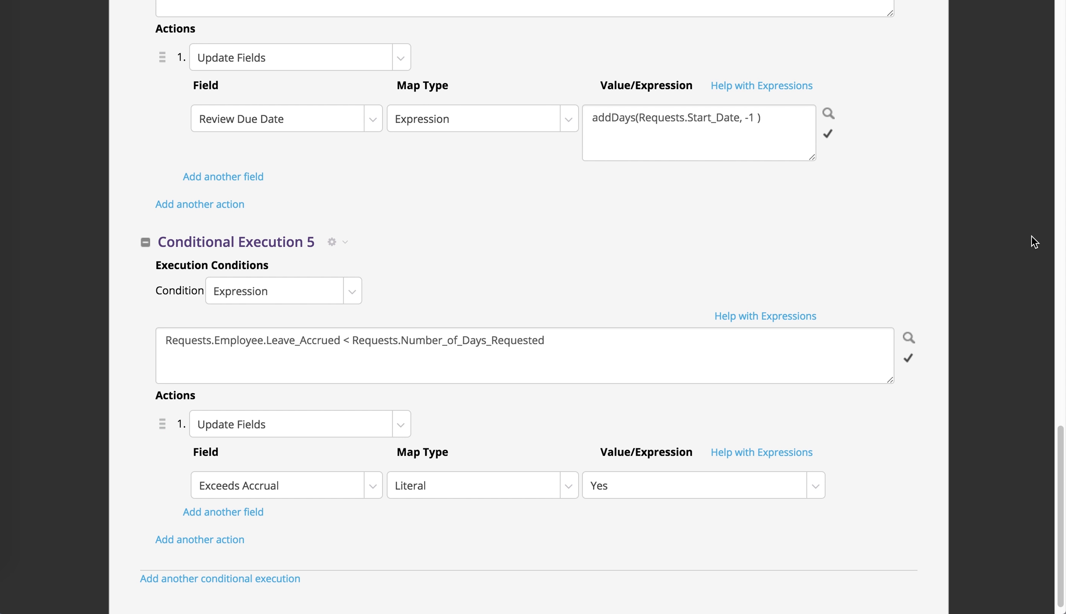
scroll(989, 245, up, 20)
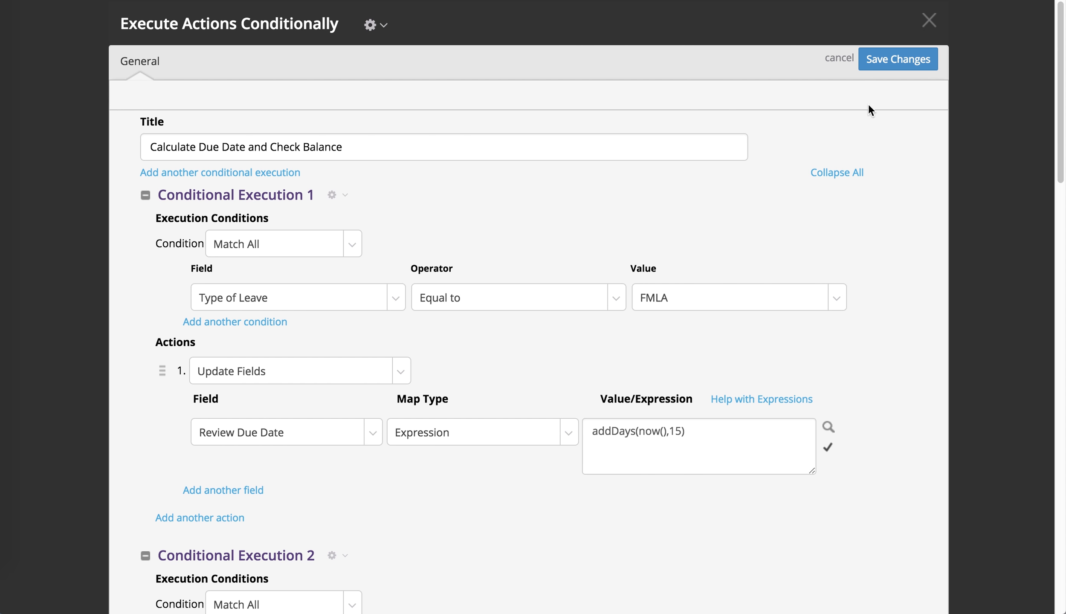
click(880, 55)
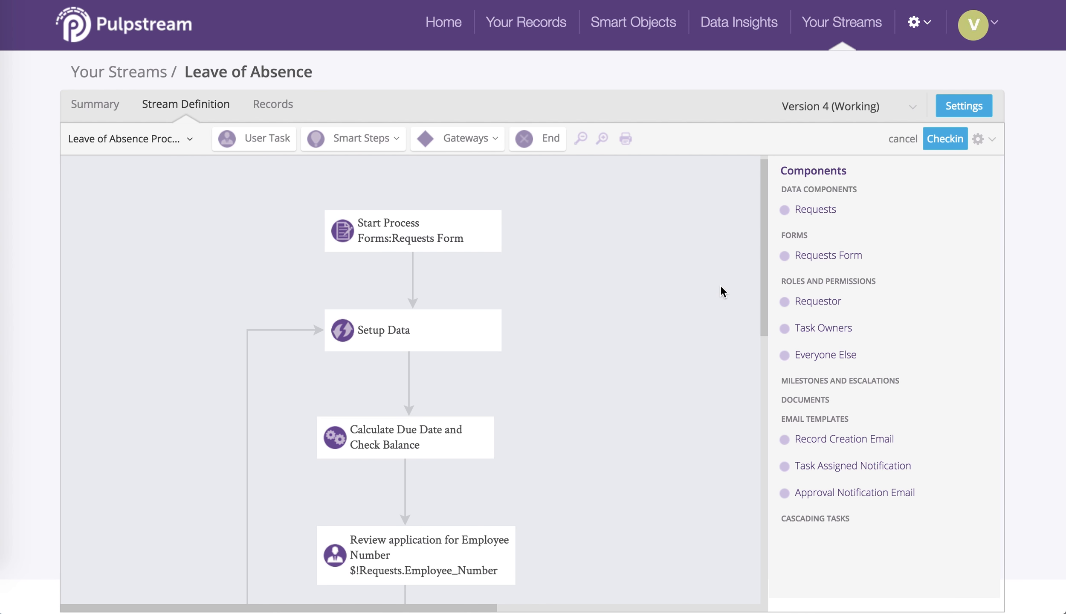
Step: Add a Decision gateway beside the review task and title it Accrual Exceeded Check, using the Decision Matrix type
scroll(633, 239, down, 5)
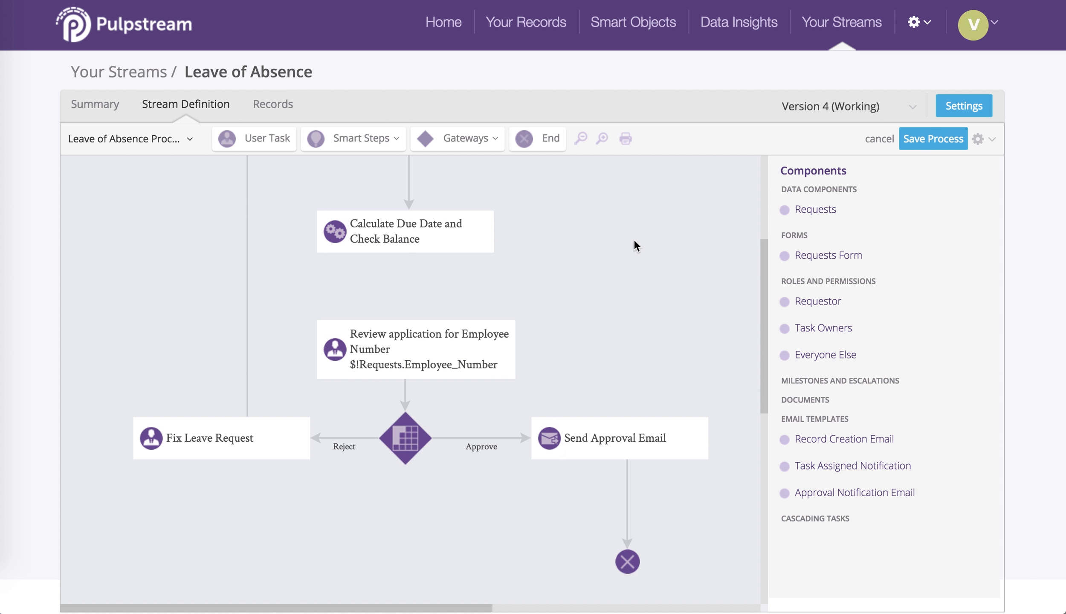
click(463, 141)
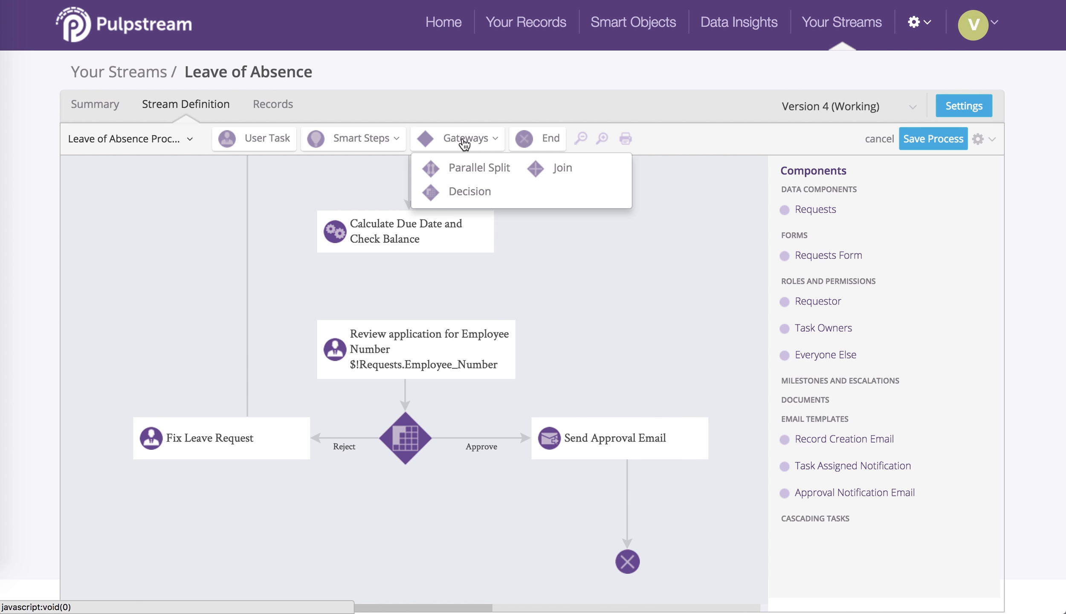
drag(450, 193, 531, 265)
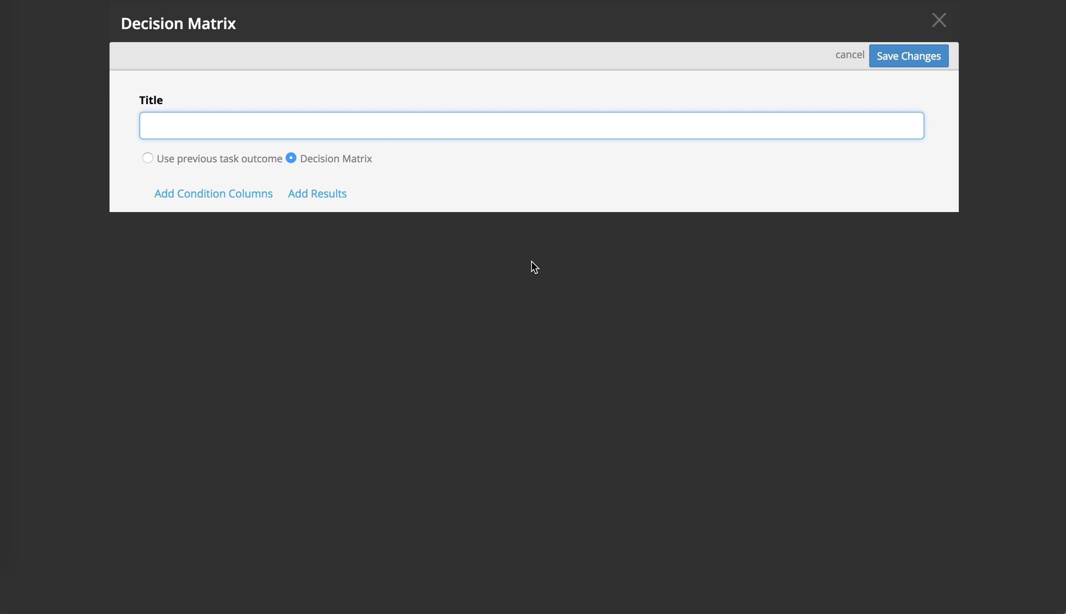
text(Accrual Exceeded Che)
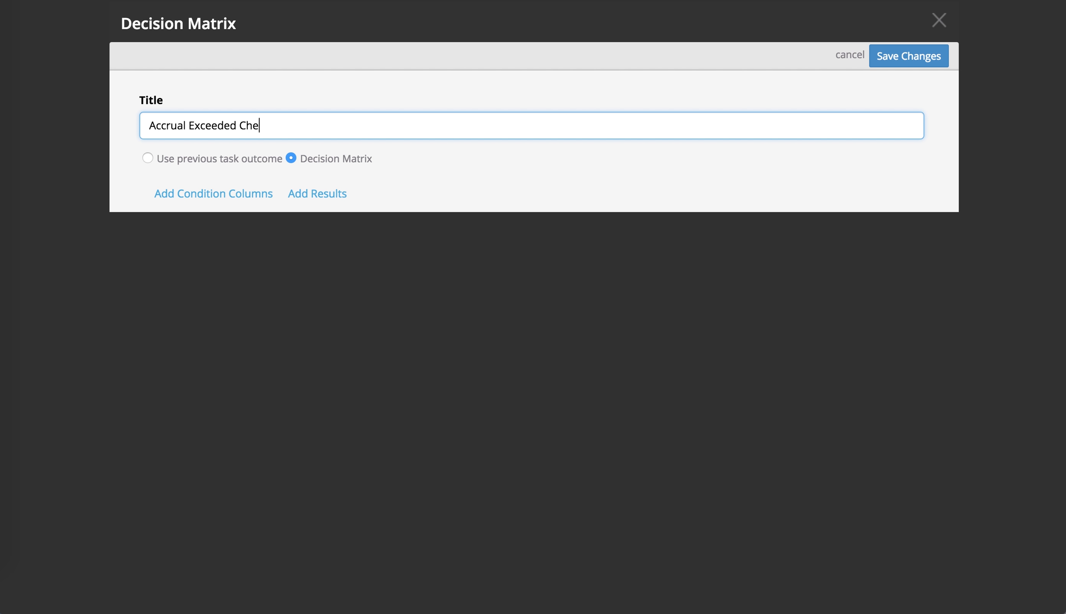
text(ck)
Step: Add a condition column to the decision matrix for the Exceeds Accrual property with the Equal to operator
click(256, 197)
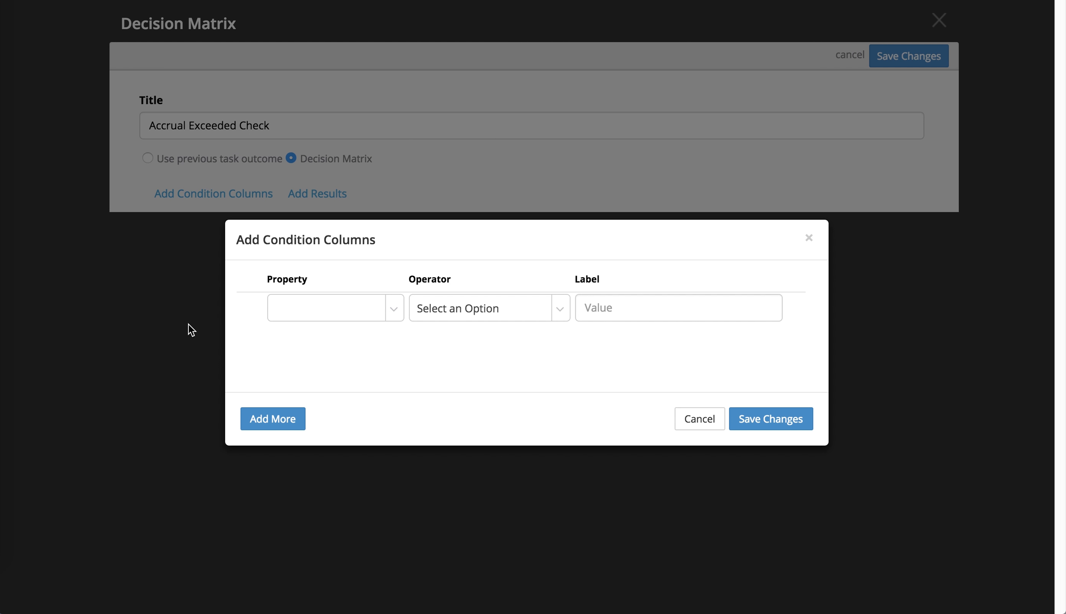
click(319, 311)
scroll(370, 424, down, 3)
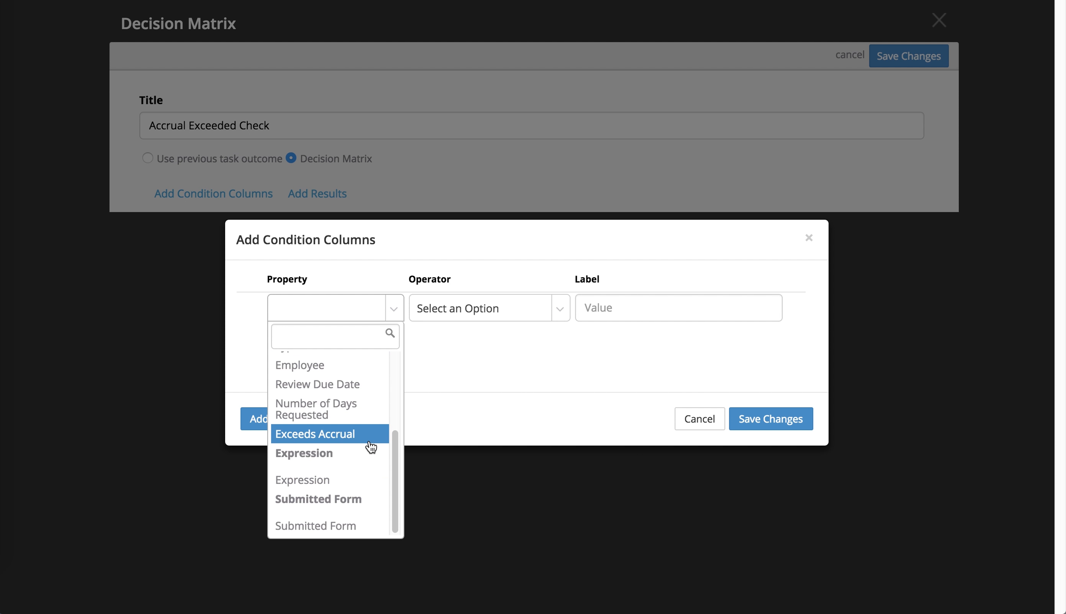
click(369, 441)
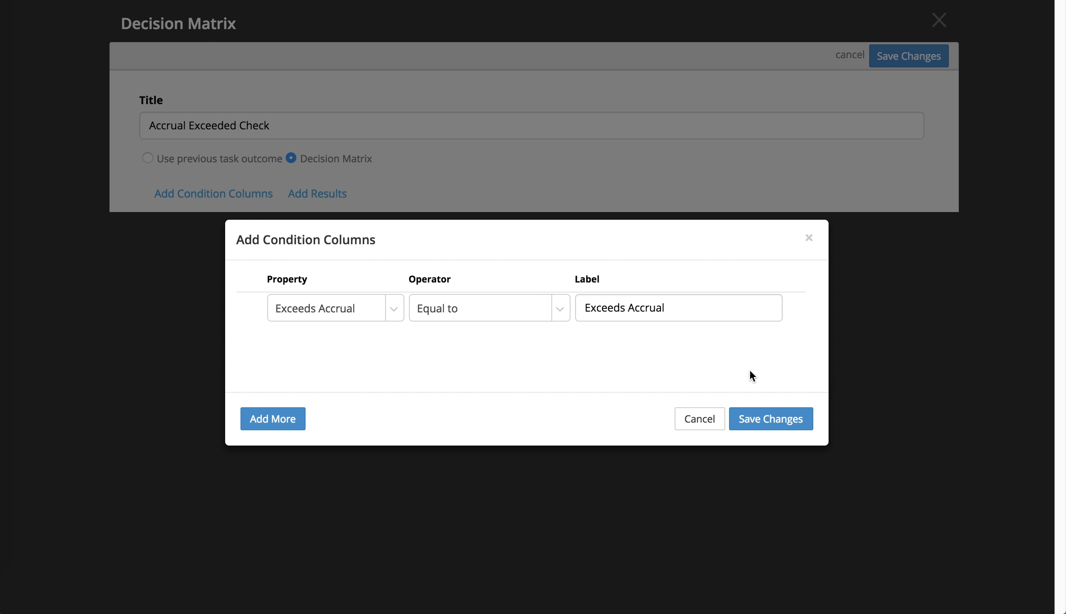
click(774, 424)
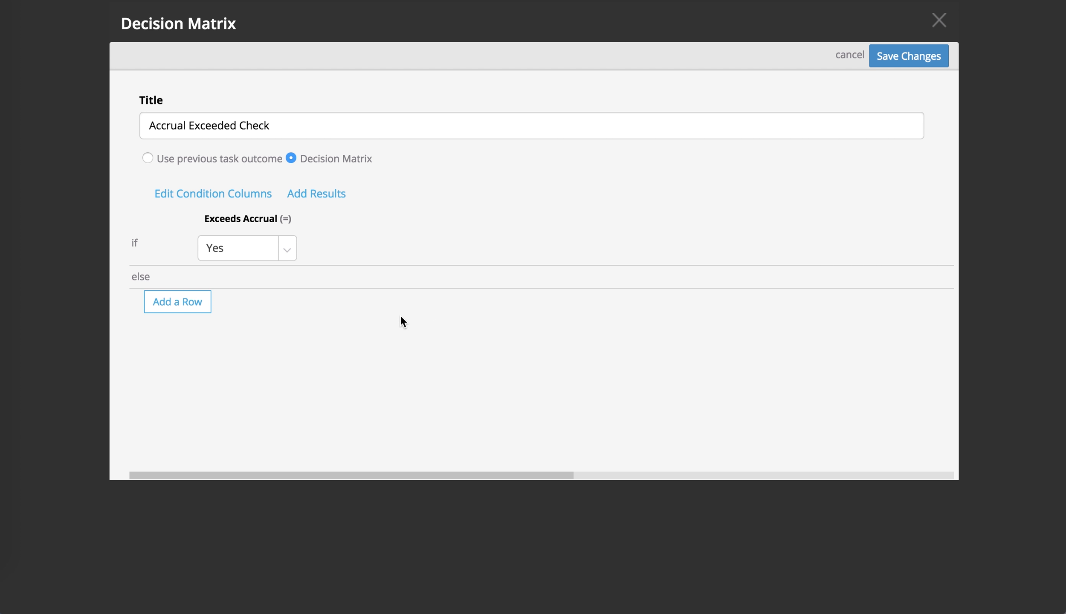
Step: Define Reject and Proceed as the possible outcomes of the Accrual Exceeded Check decision matrix
click(323, 193)
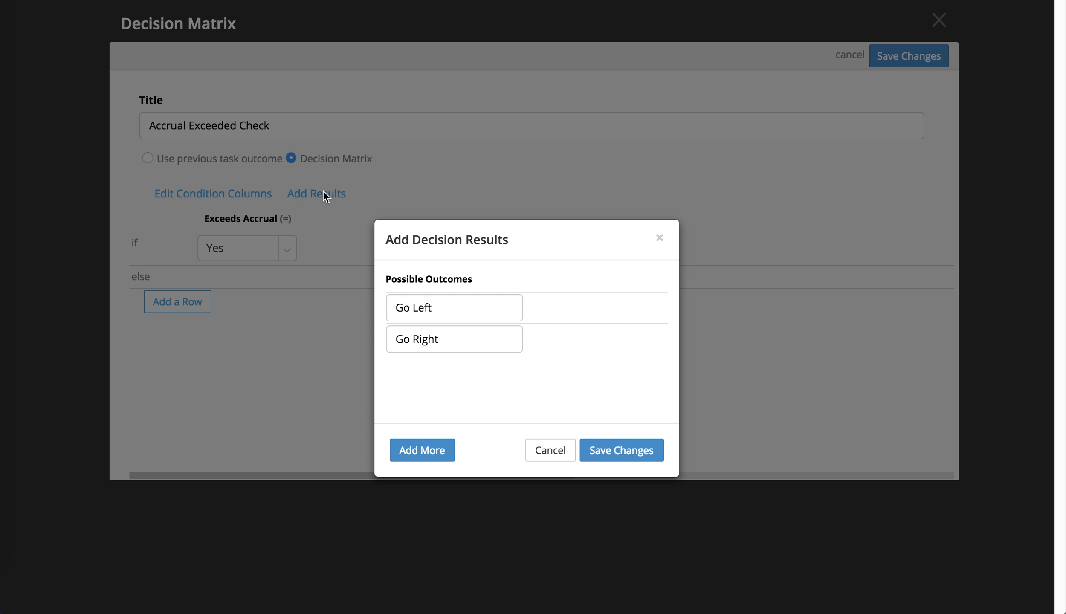
drag(432, 307, 386, 301)
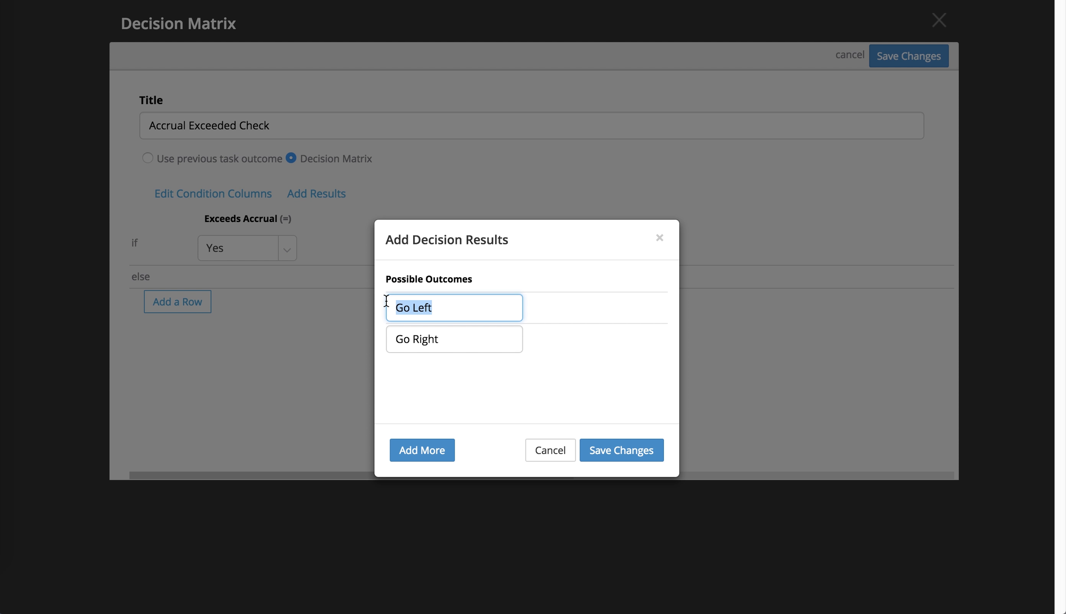
key(BackSpace)
text(Reject)
key(Tab)
text(Proceed)
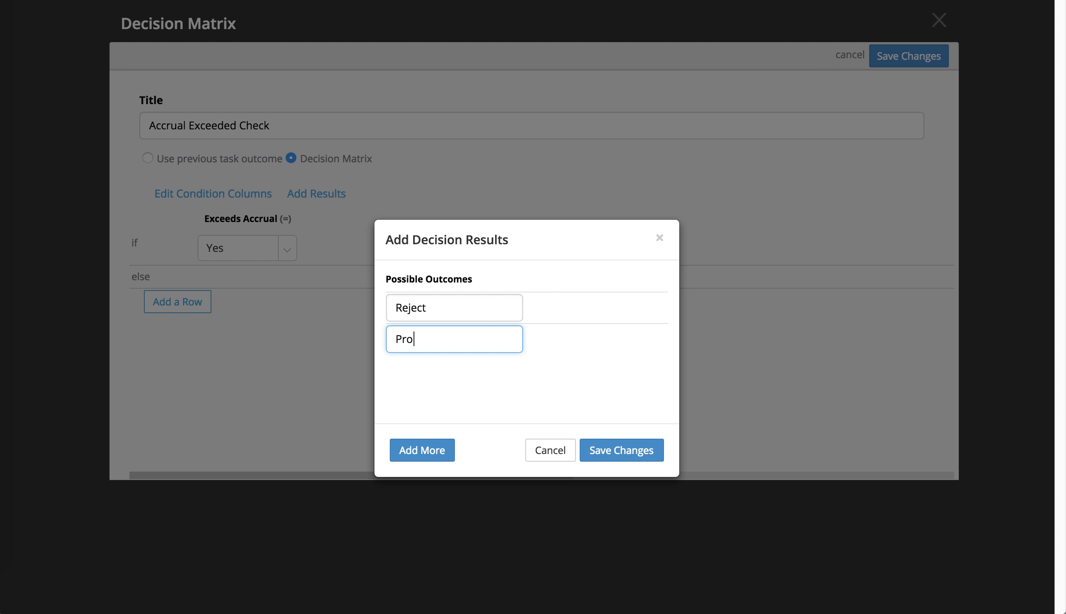
click(484, 309)
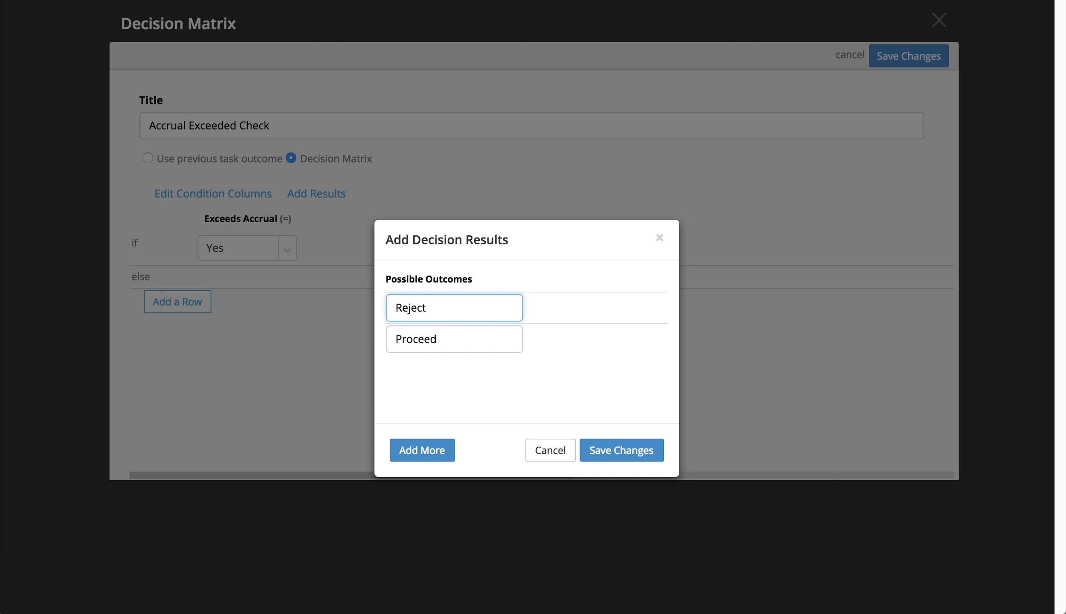
click(644, 445)
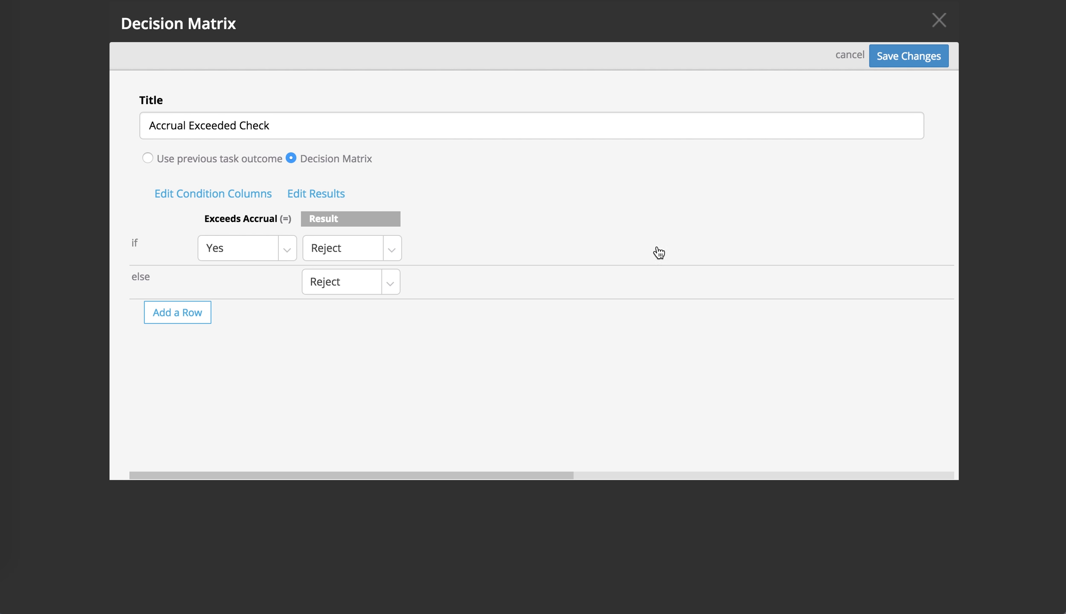
Step: Set the decision matrix's else result to Proceed and save the gateway
click(393, 286)
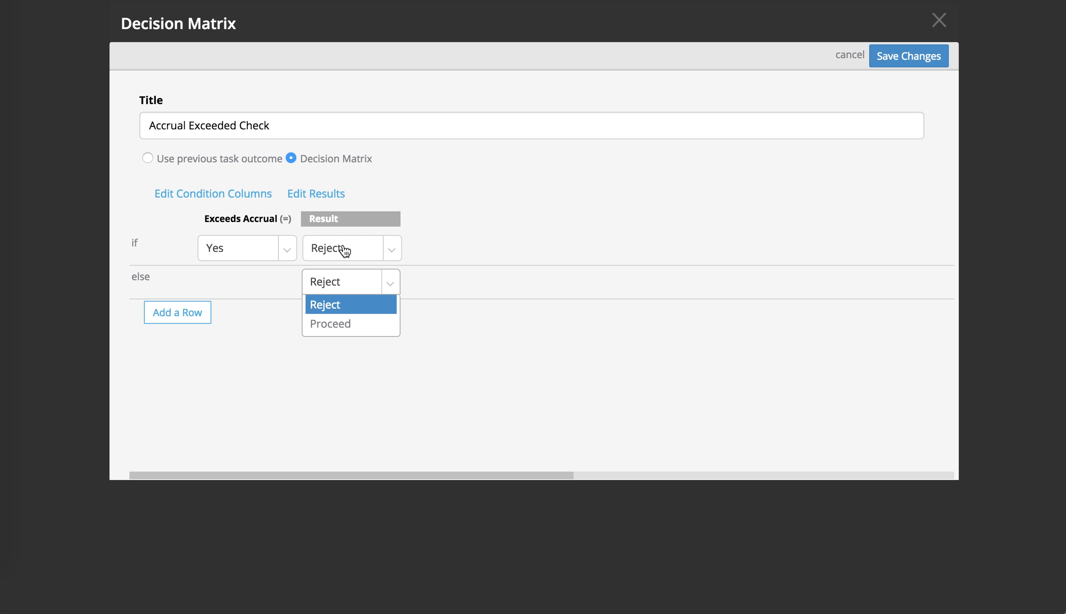
click(346, 324)
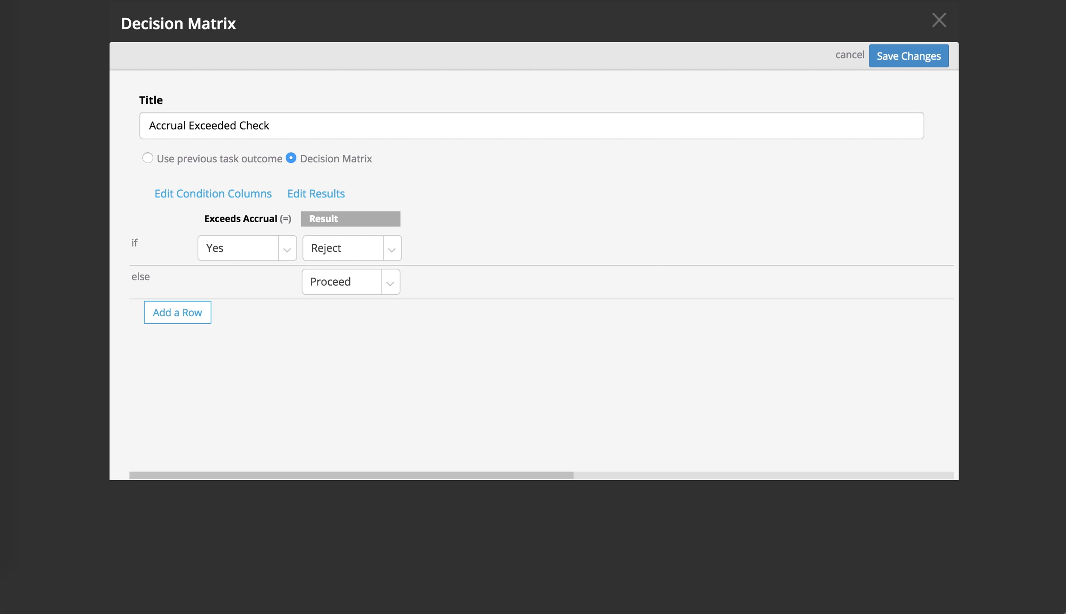
click(896, 52)
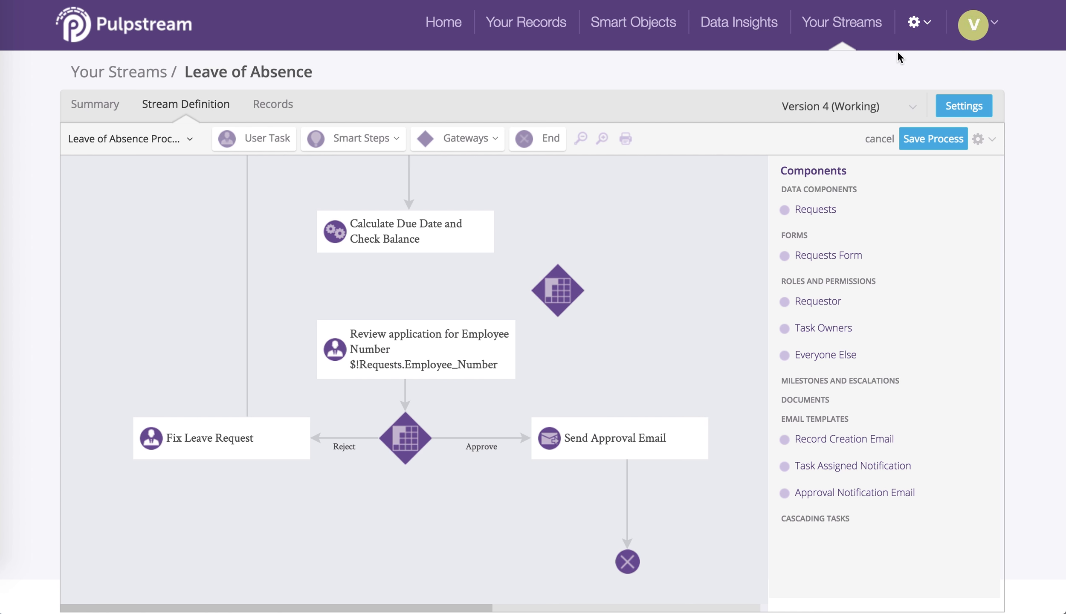
Step: Connect Calculate Due Date and Check Balance to the new gateway, and the gateway to the review task for the Proceed result
drag(405, 232, 565, 285)
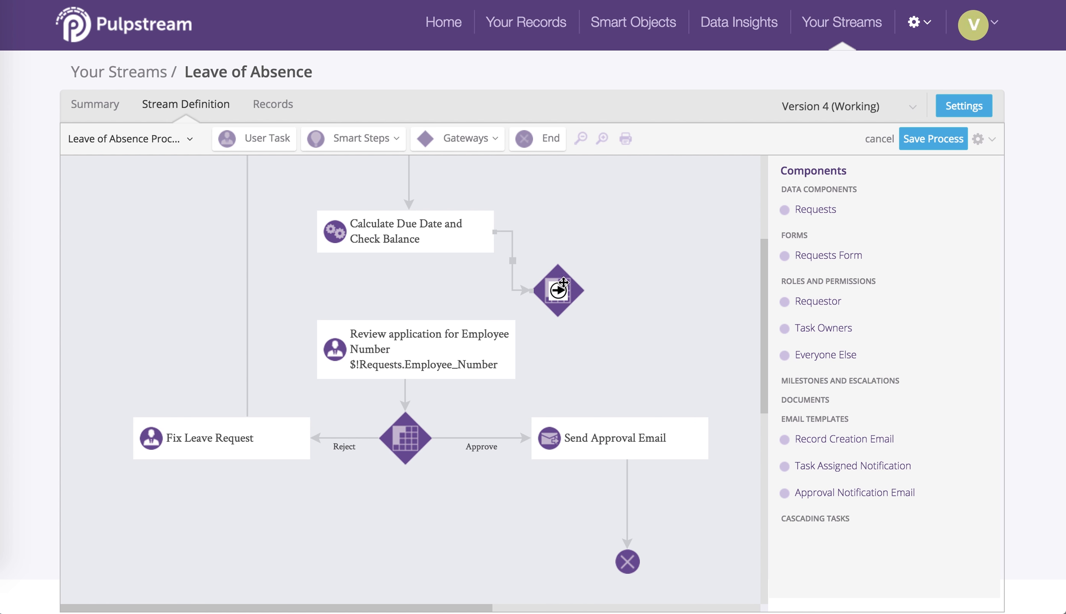
drag(564, 302, 428, 273)
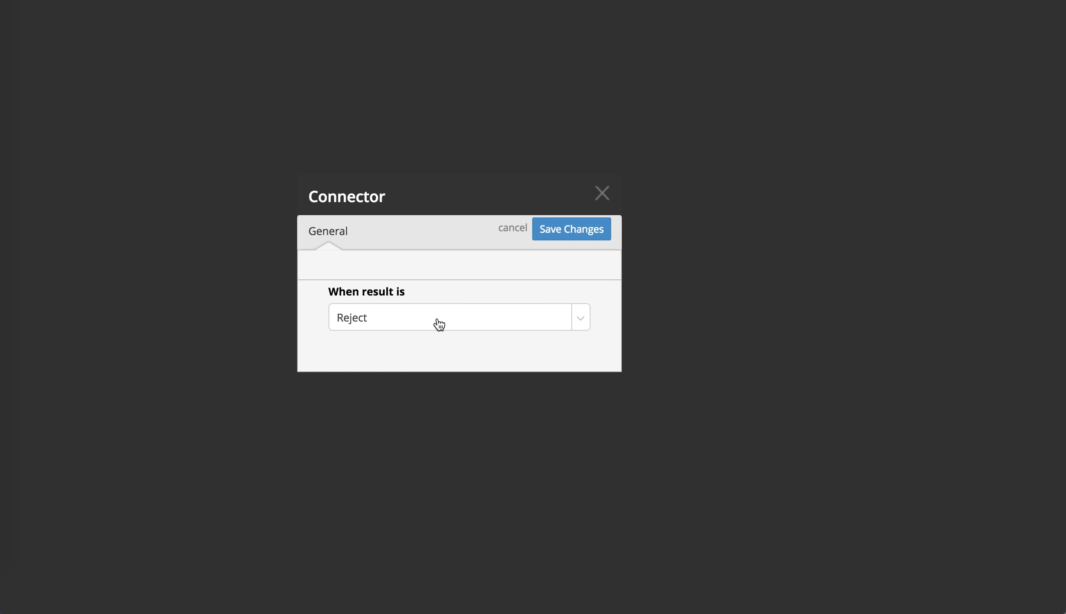
click(438, 324)
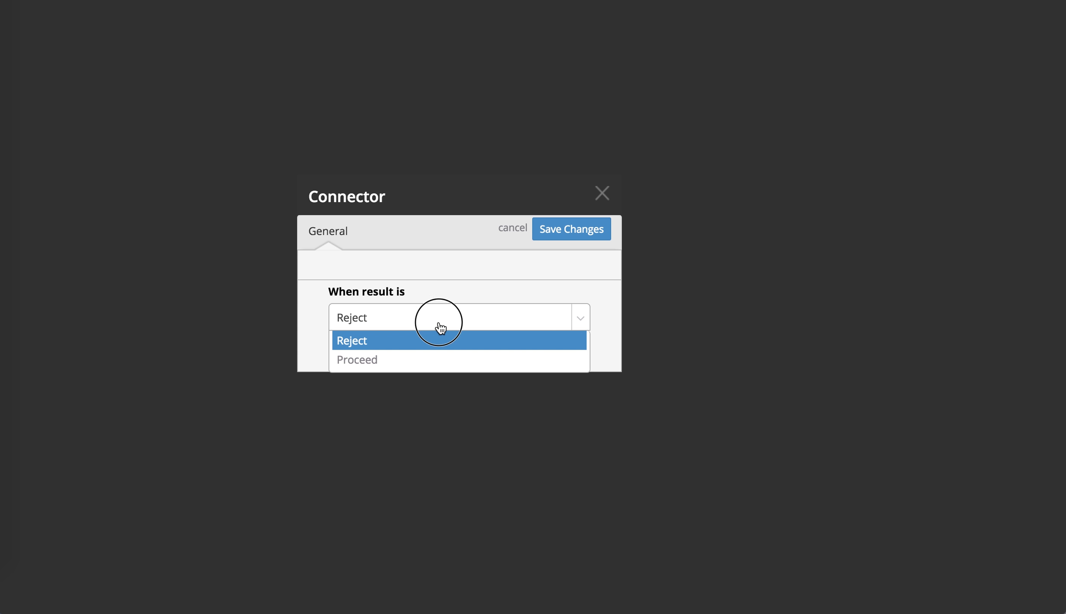
click(440, 359)
click(587, 229)
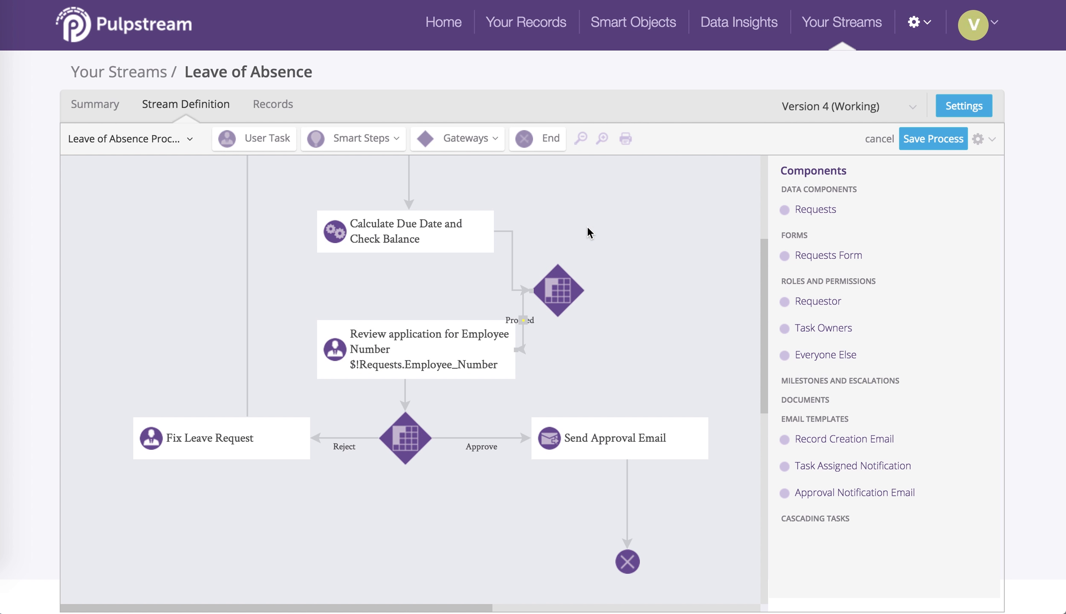
Step: Rearrange the diagram so the new gateway lies in line between the Calculate Due Date and Check Balance step and the review task
scroll(622, 469, down, 1)
drag(605, 436, 607, 496)
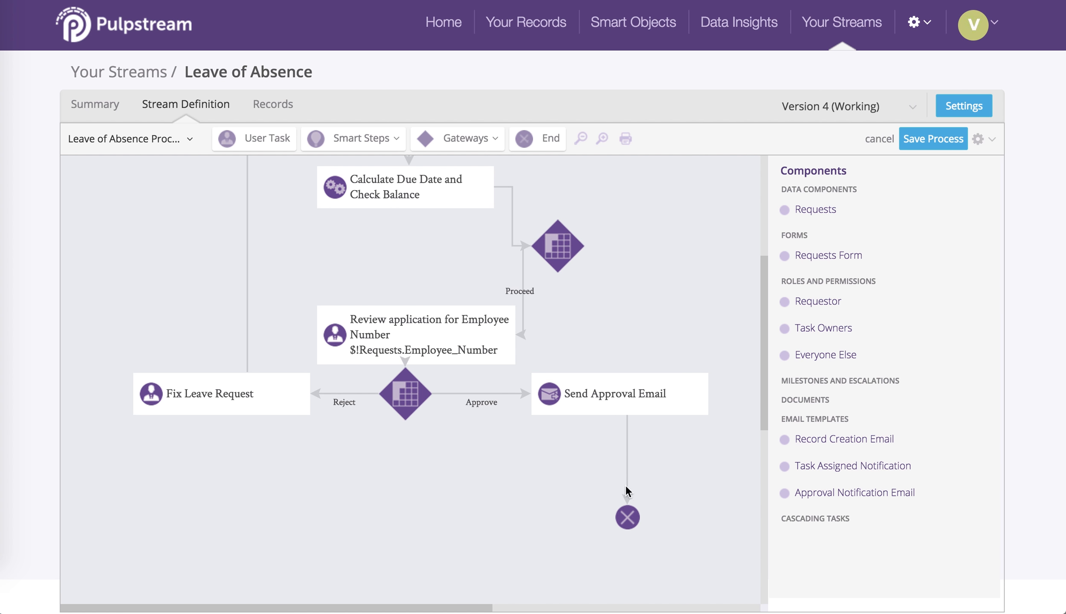
drag(680, 554, 103, 278)
drag(376, 317, 377, 392)
click(621, 311)
drag(576, 328, 682, 512)
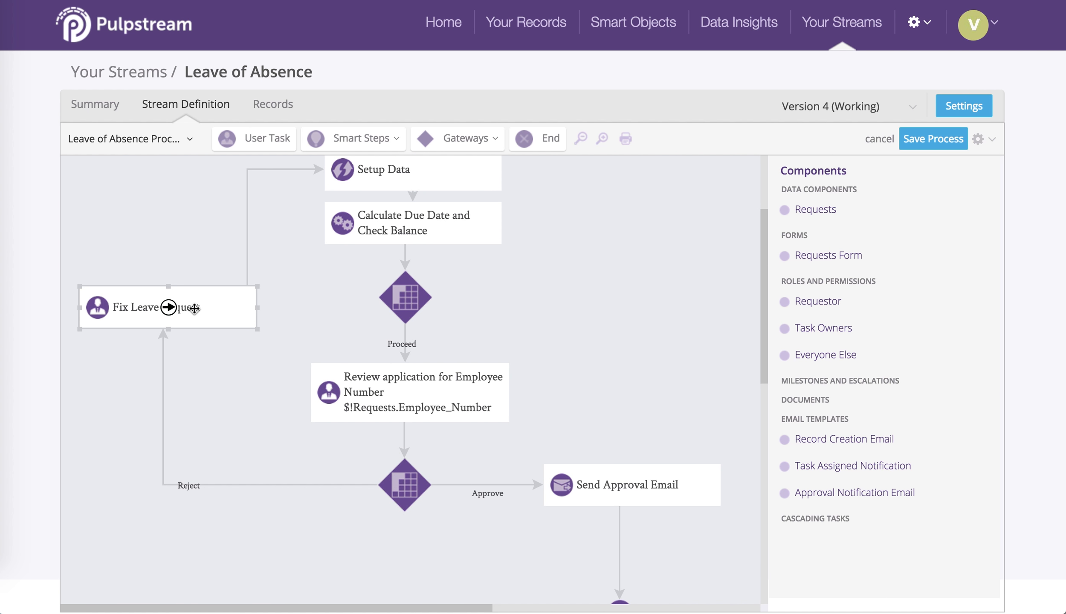
Step: Align the Fix Leave Request task with the new gateway and connect the gateway to it for the Reject result
drag(188, 300, 190, 289)
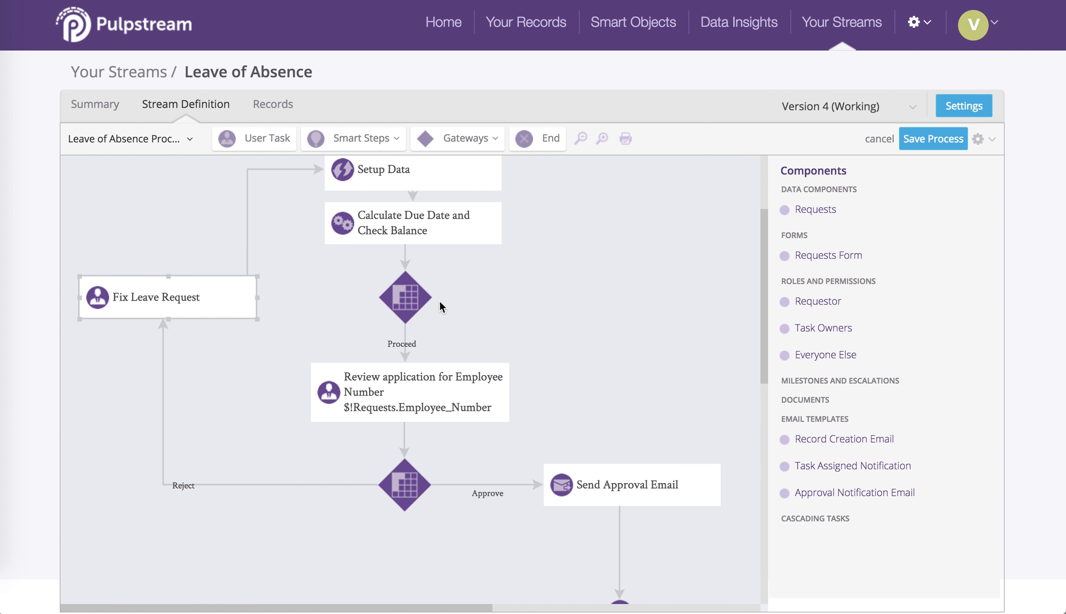
drag(406, 297, 234, 294)
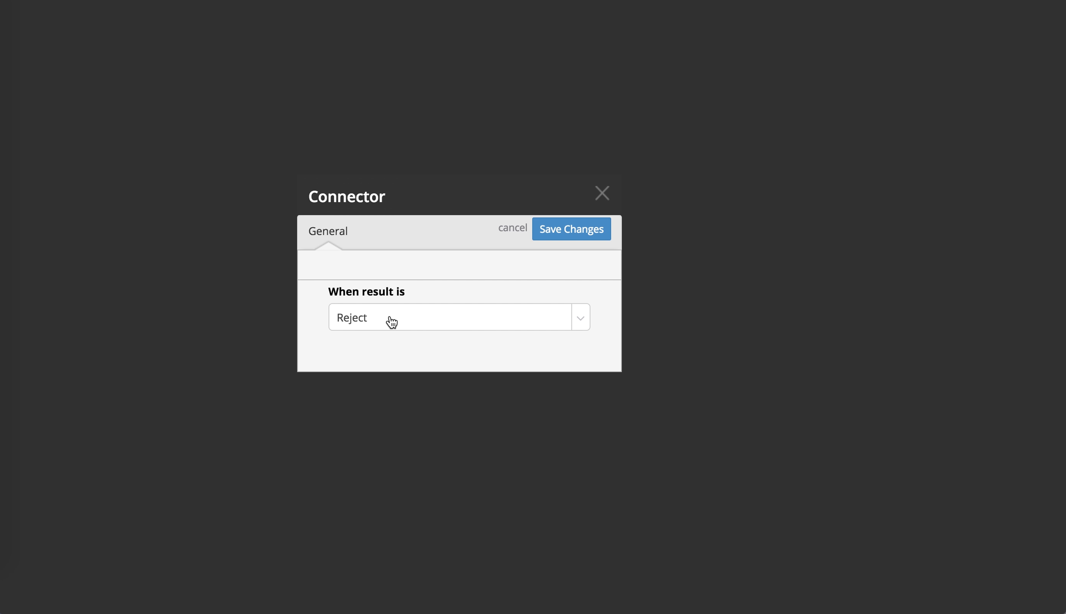
click(535, 238)
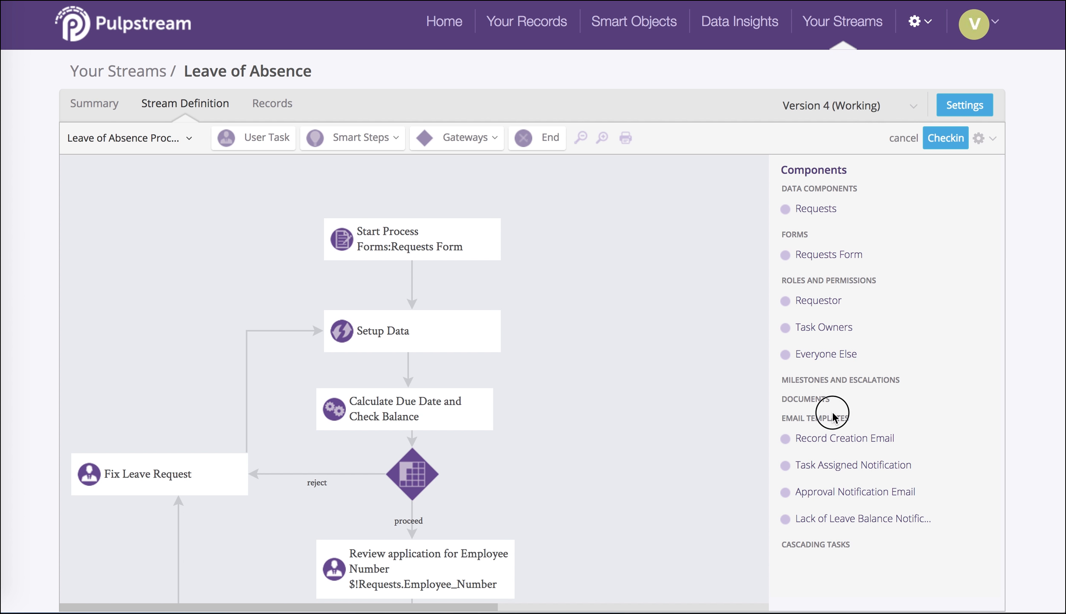
Step: Examine the Lack of Leave Balance Notification email template and the Lack of Leave Balance step in the process diagram
mouse_move(842, 420)
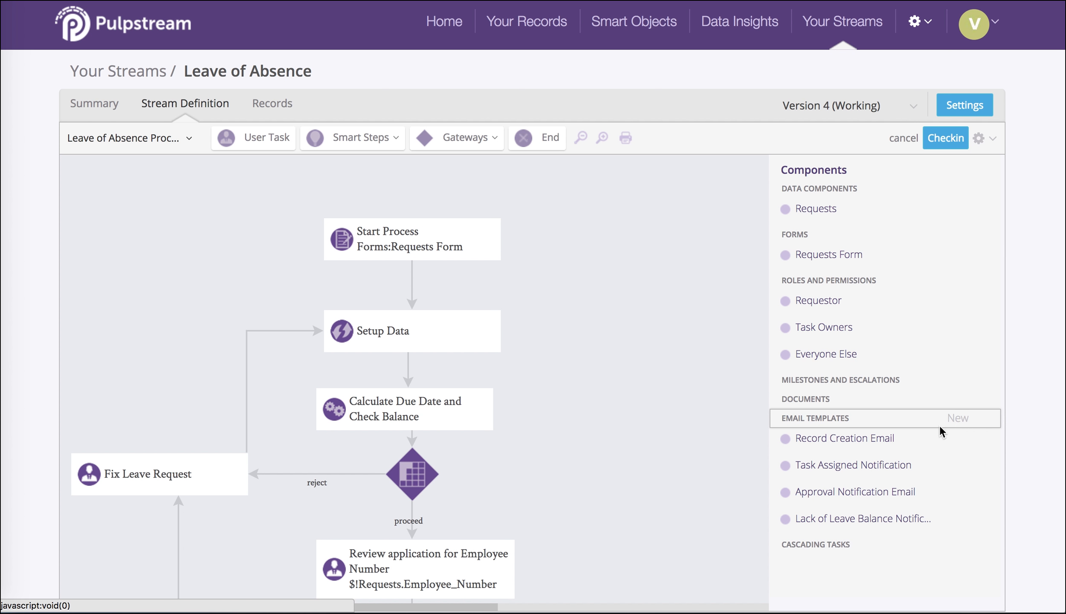
click(921, 525)
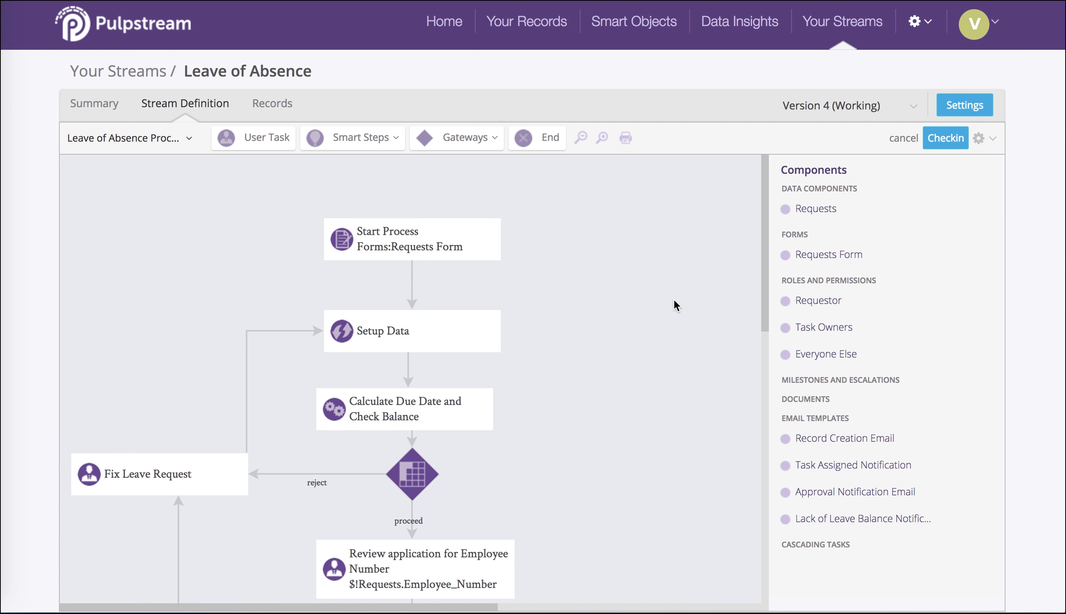
scroll(673, 298, down, 2)
scroll(673, 303, down, 2)
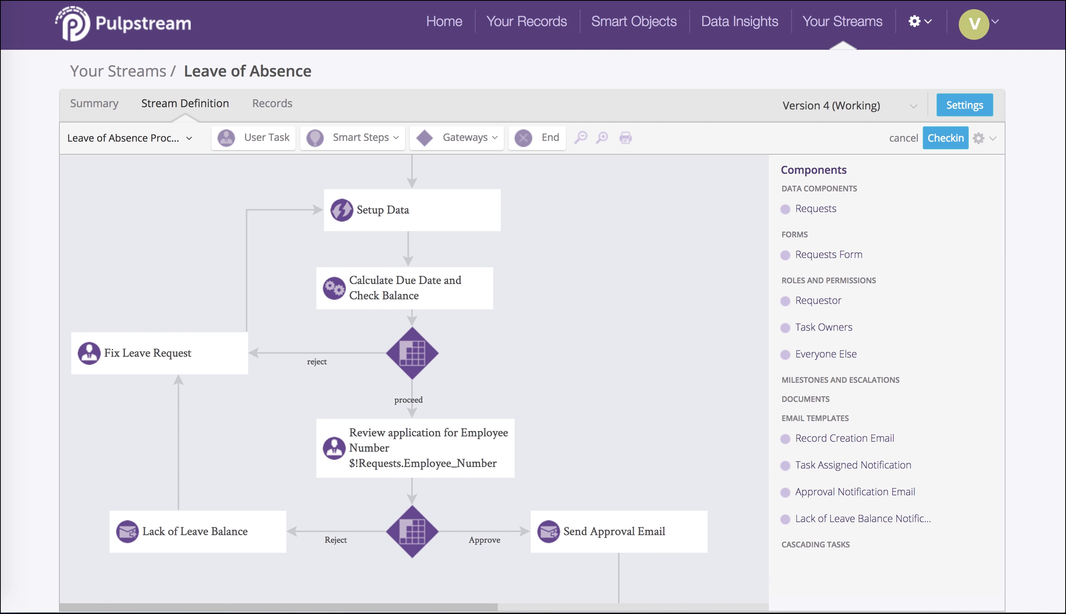
scroll(676, 299, down, 10)
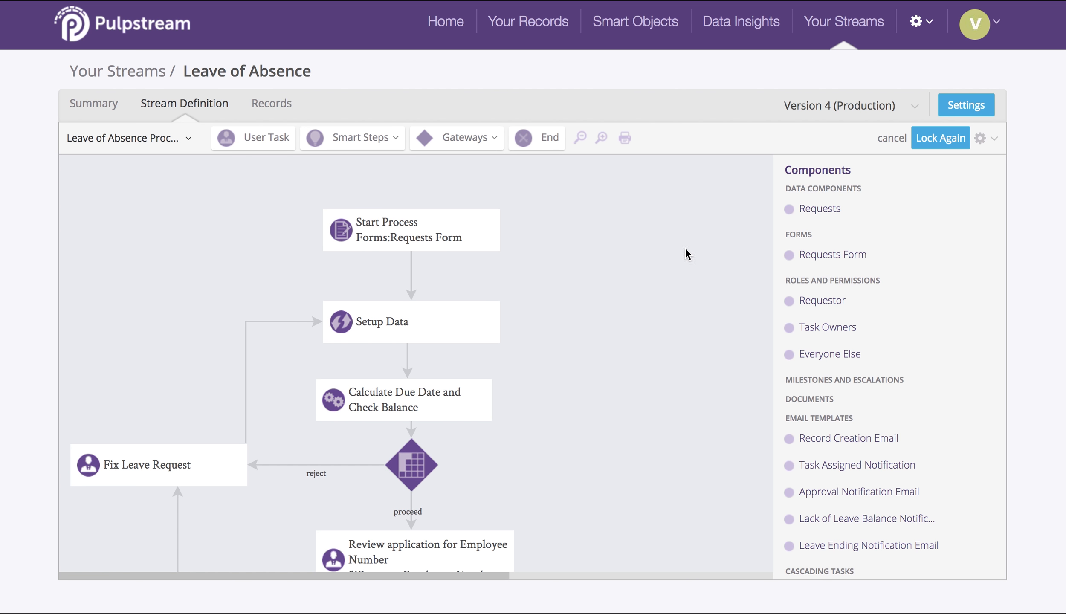
Step: Review the field mappings of the Setup Data step and close it without saving
click(439, 323)
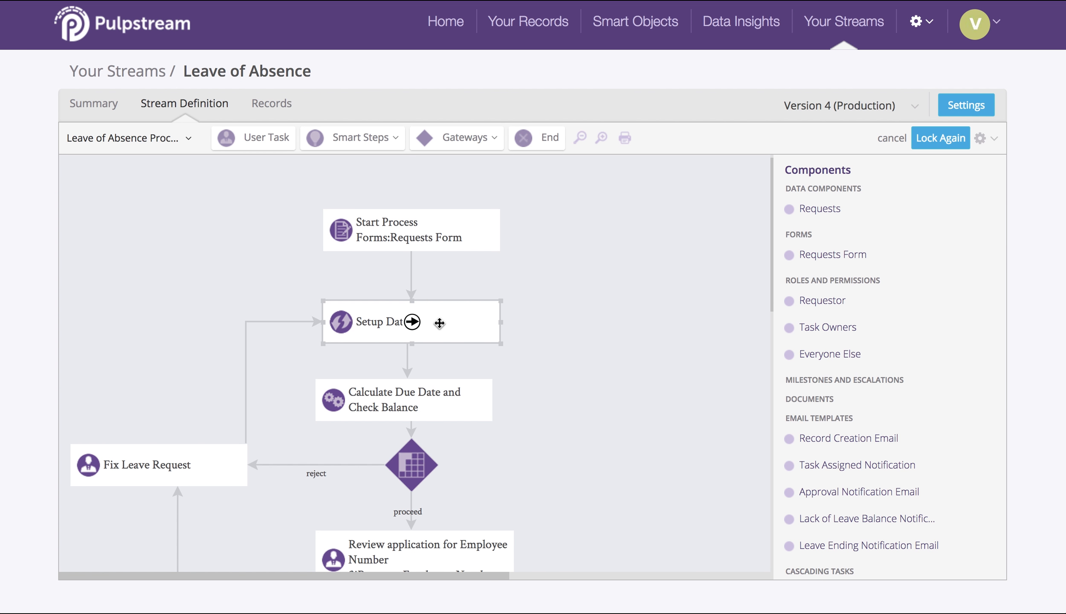
double_click(439, 323)
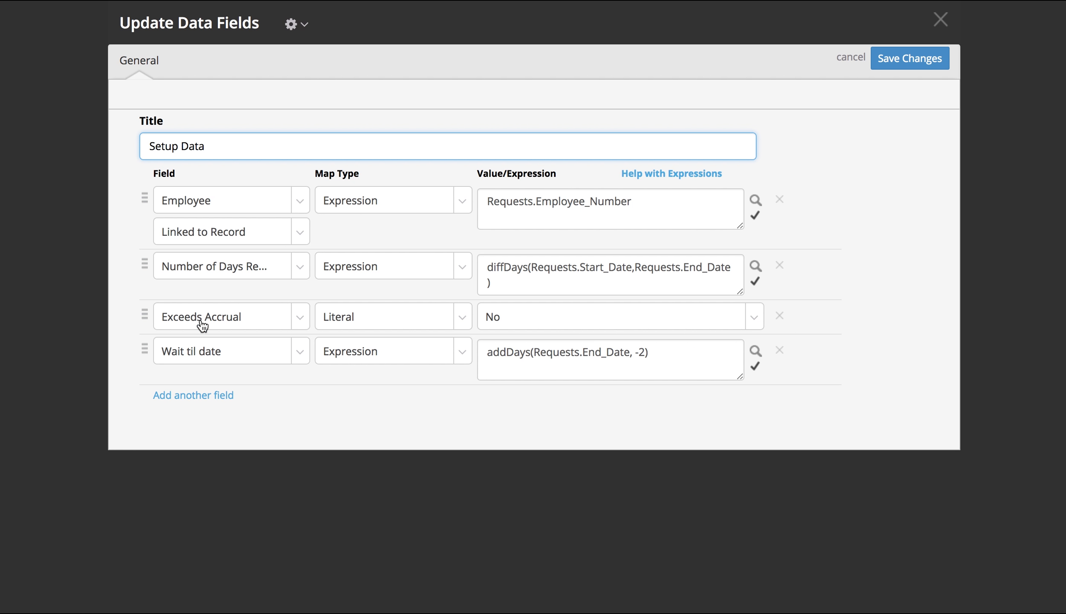
click(939, 20)
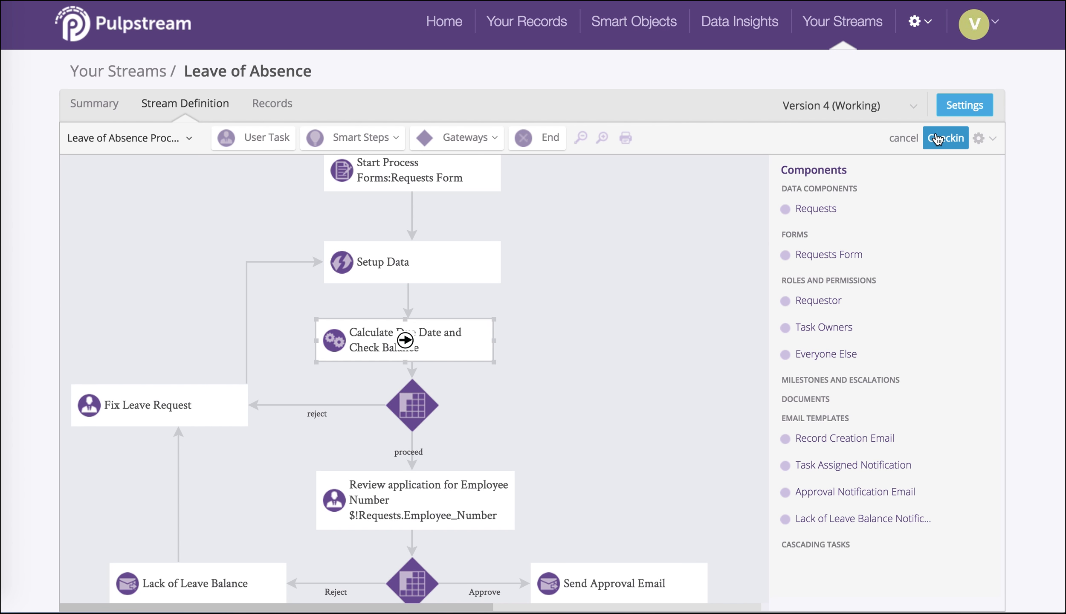